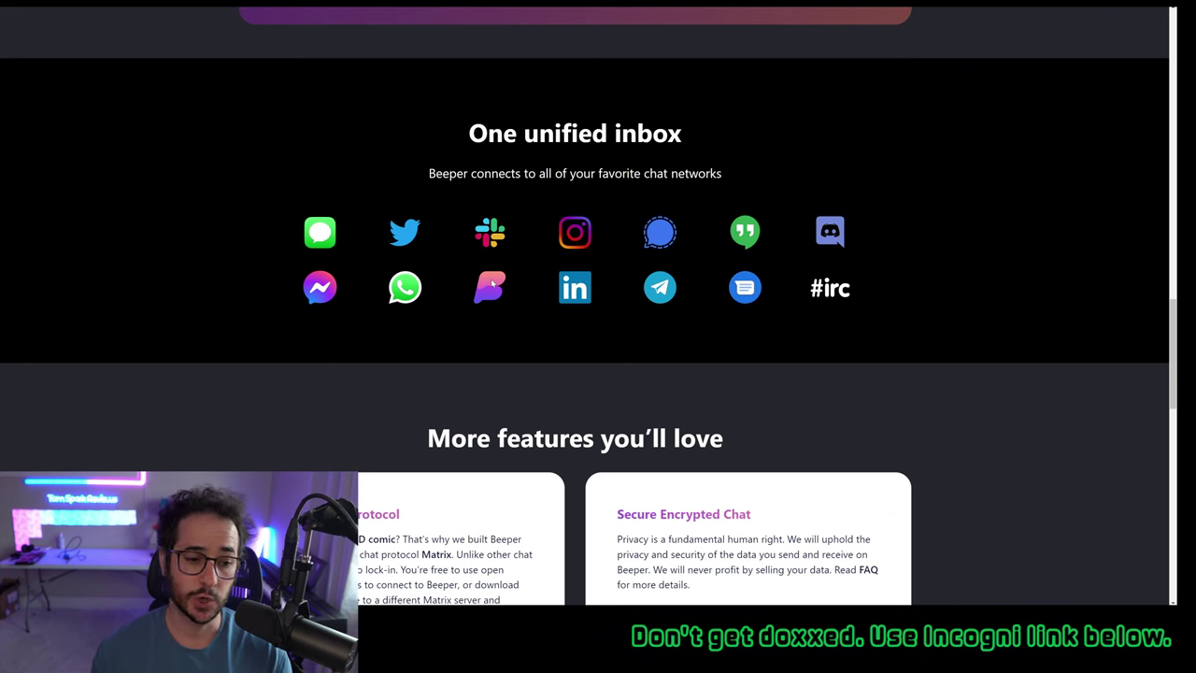
# Scroll through the network list and features in Beeper's One unified inbox section
pyautogui.scroll(-1, 551, 332)
pyautogui.scroll(-3, 551, 331)
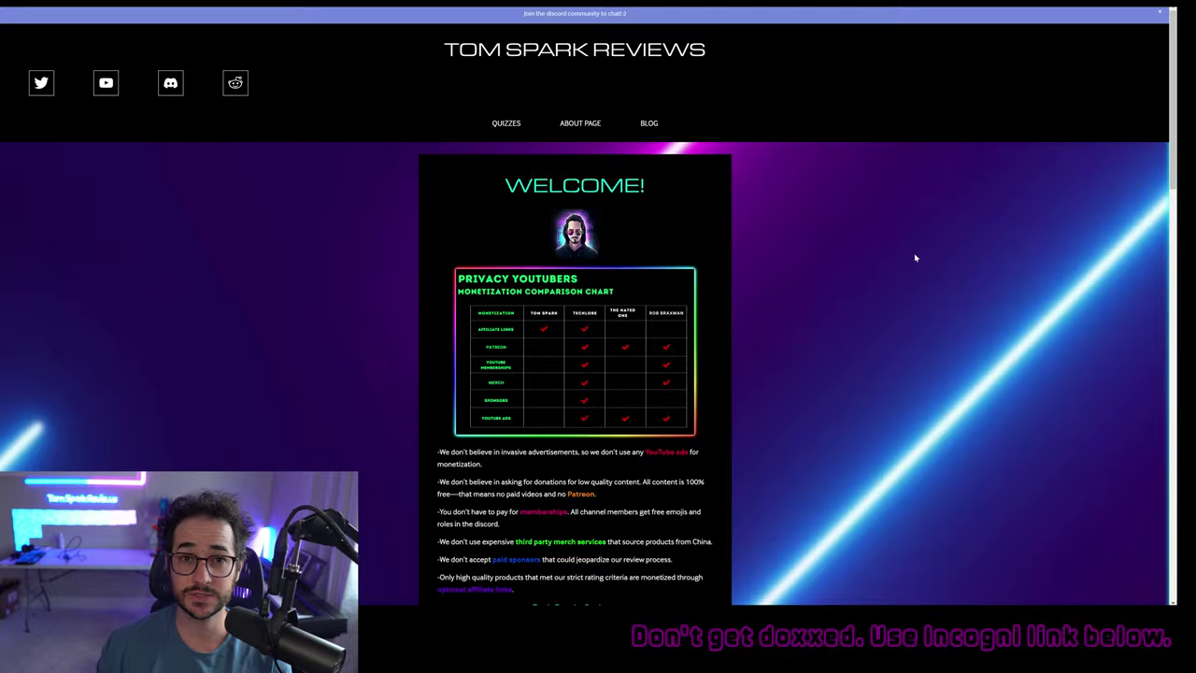
# Scroll the Tom Spark Reviews home page down to Tom's Favorite Products
pyautogui.scroll(-3, 915, 257)
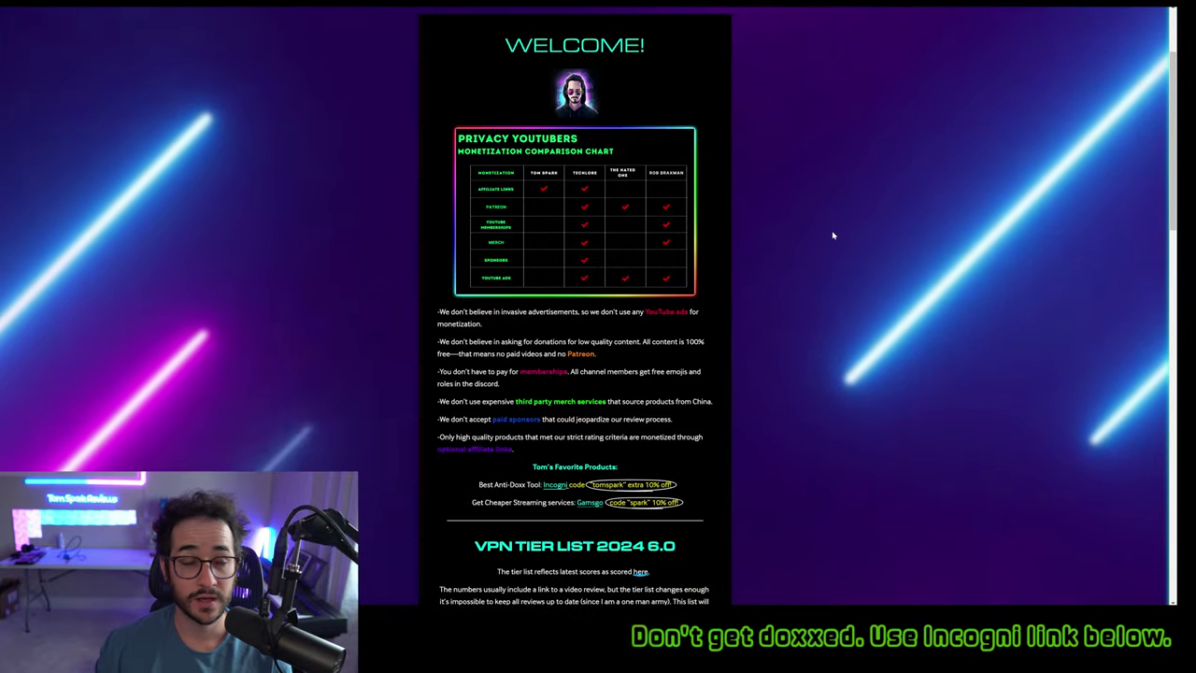
pyautogui.scroll(-2, 832, 235)
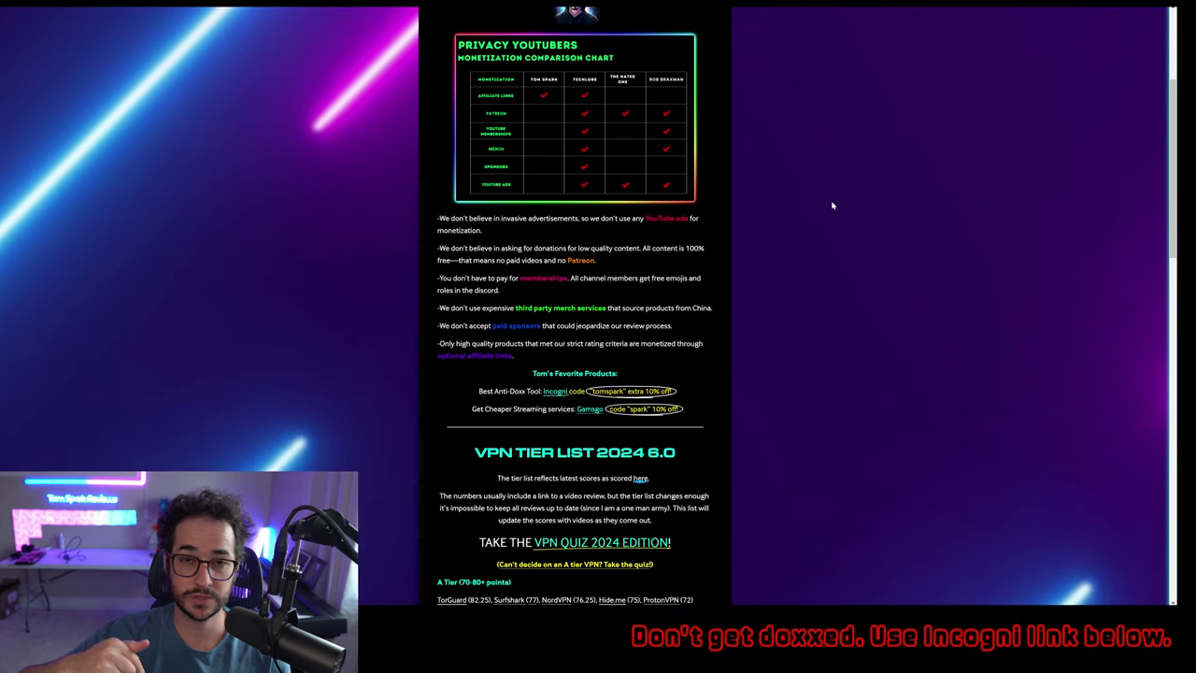
pyautogui.scroll(-2, 835, 206)
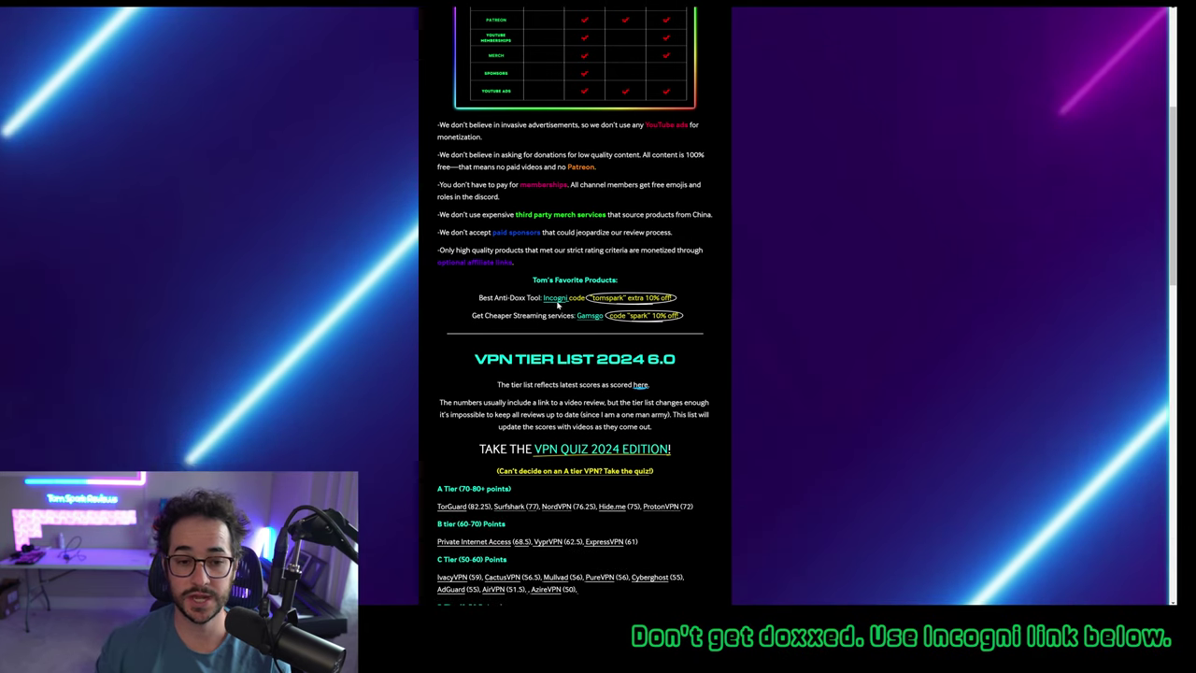
# Open the recommended Incogni site from its link and scroll through it
pyautogui.rightClick(557, 301)
pyautogui.press('Escape')
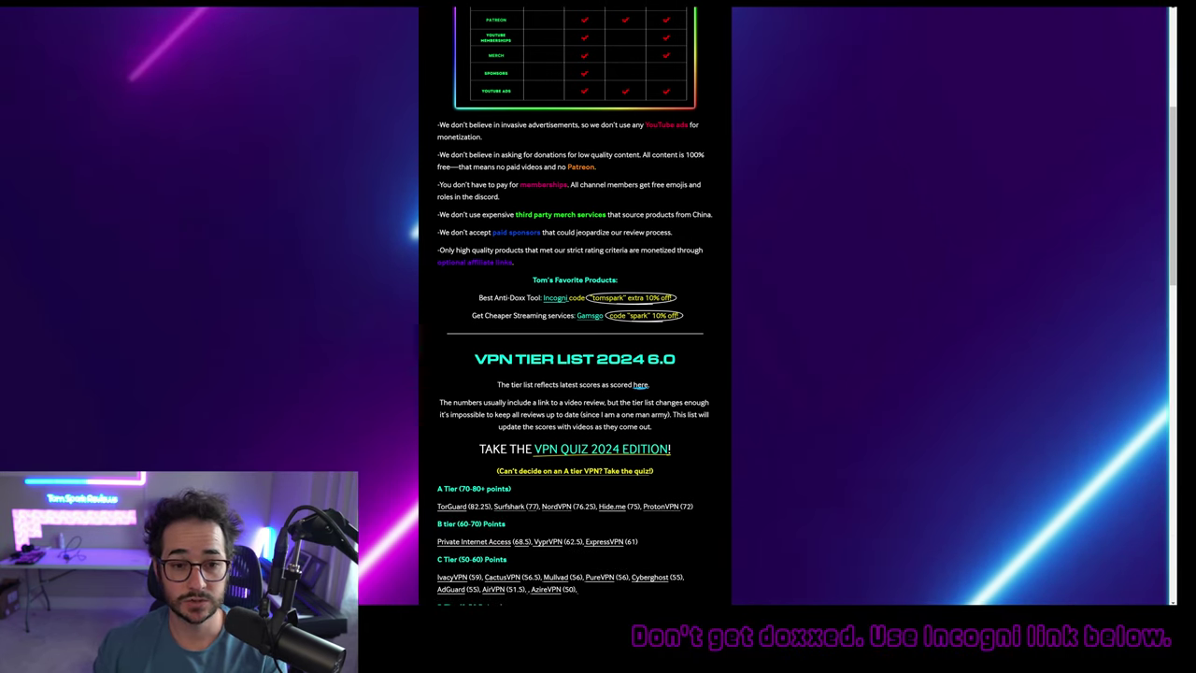
pyautogui.click(555, 297)
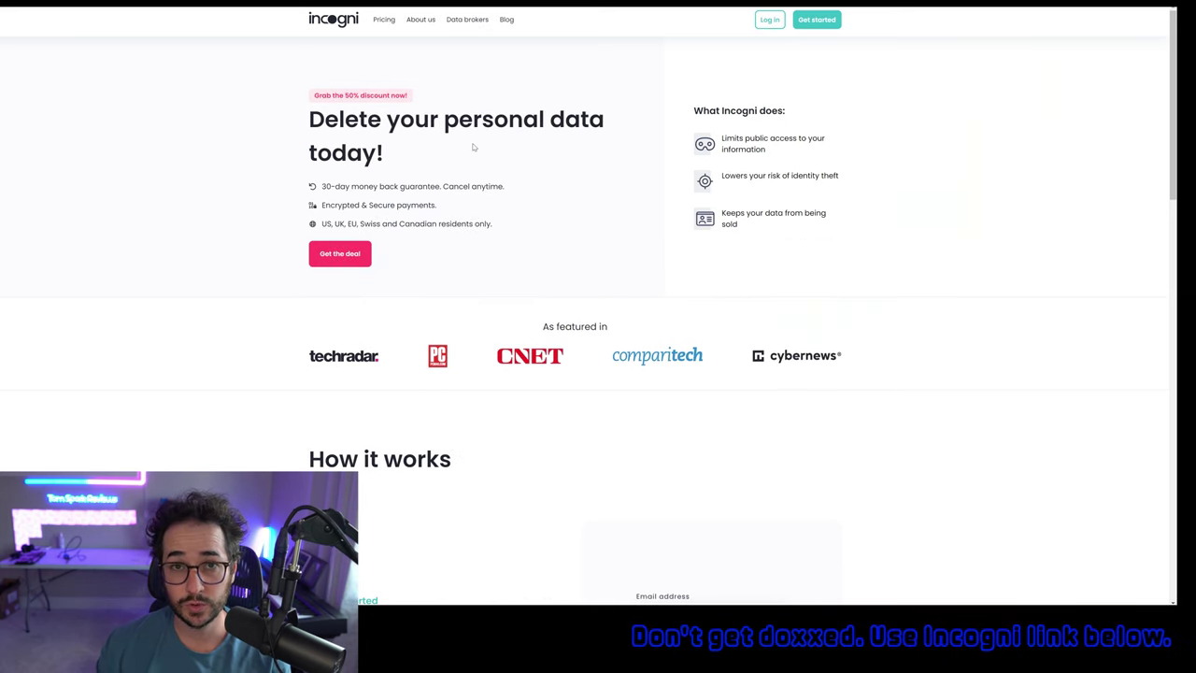
pyautogui.scroll(-3, 501, 159)
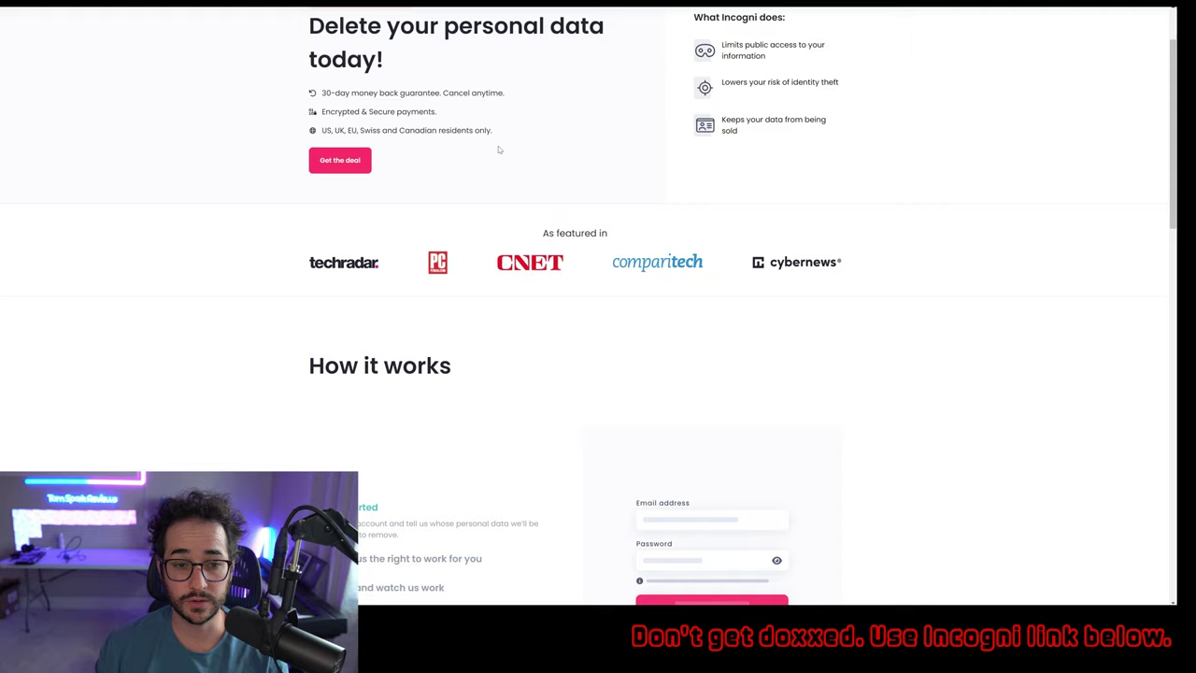
# Go back from Incogni and scroll the Tom Spark Reviews page back up to the top
pyautogui.hotkey('alt', 'Left')
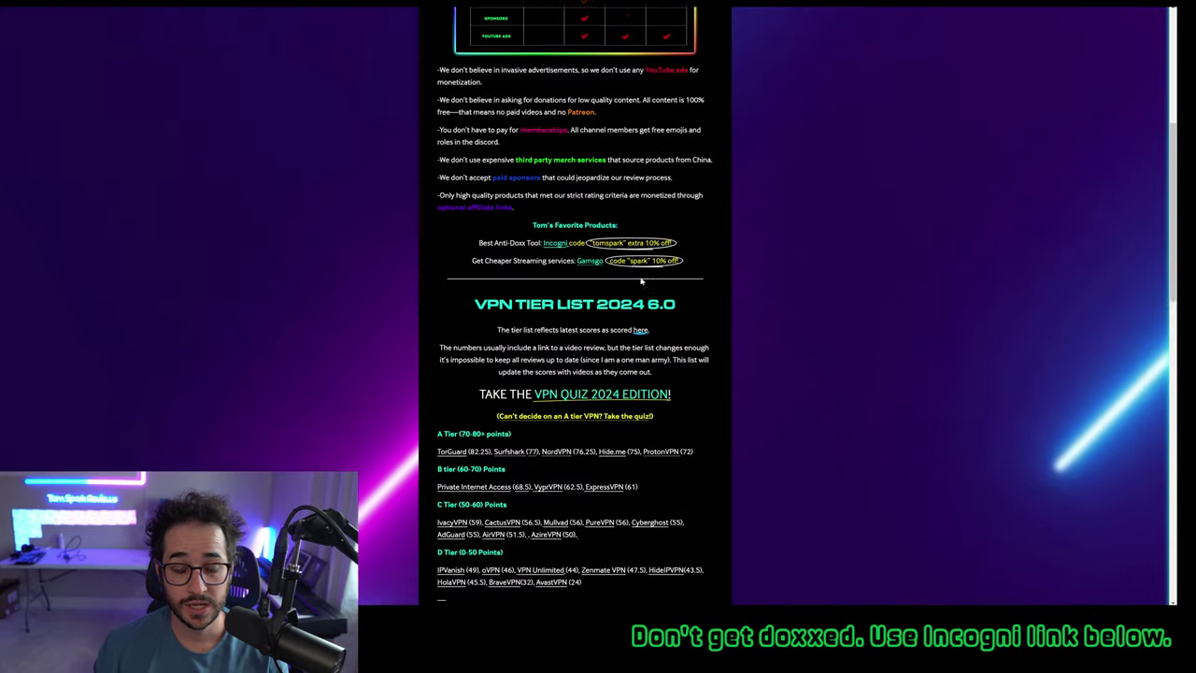
pyautogui.scroll(-3, 647, 189)
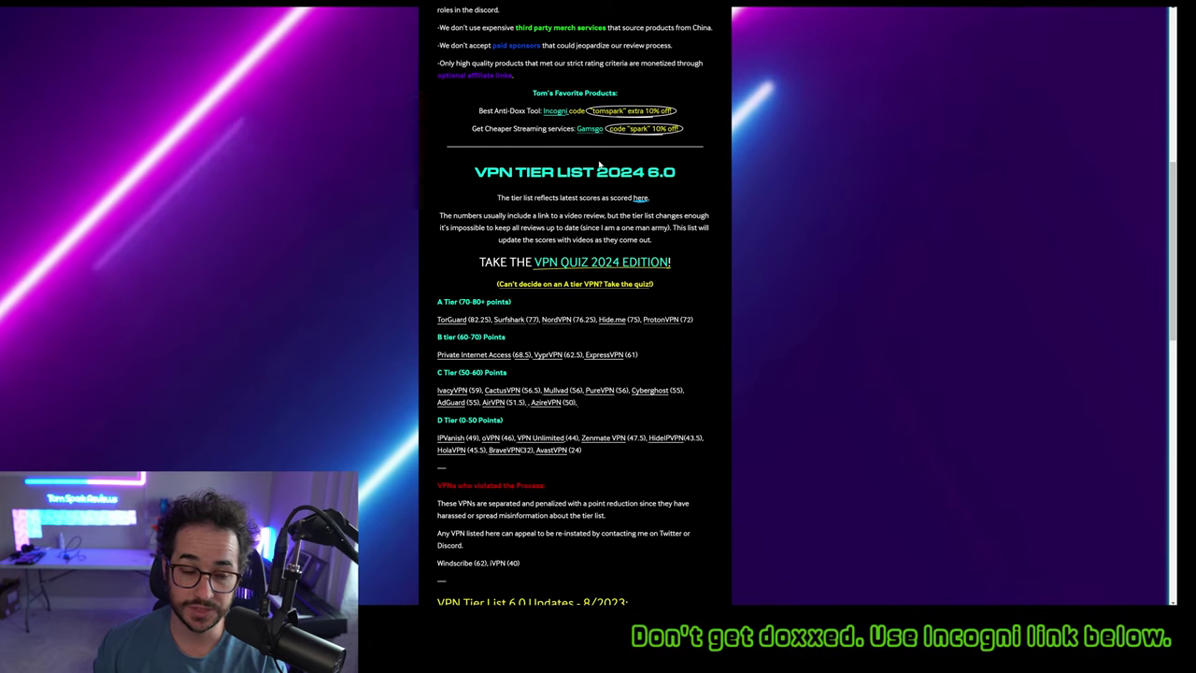
pyautogui.scroll(4, 601, 254)
pyautogui.scroll(2, 600, 254)
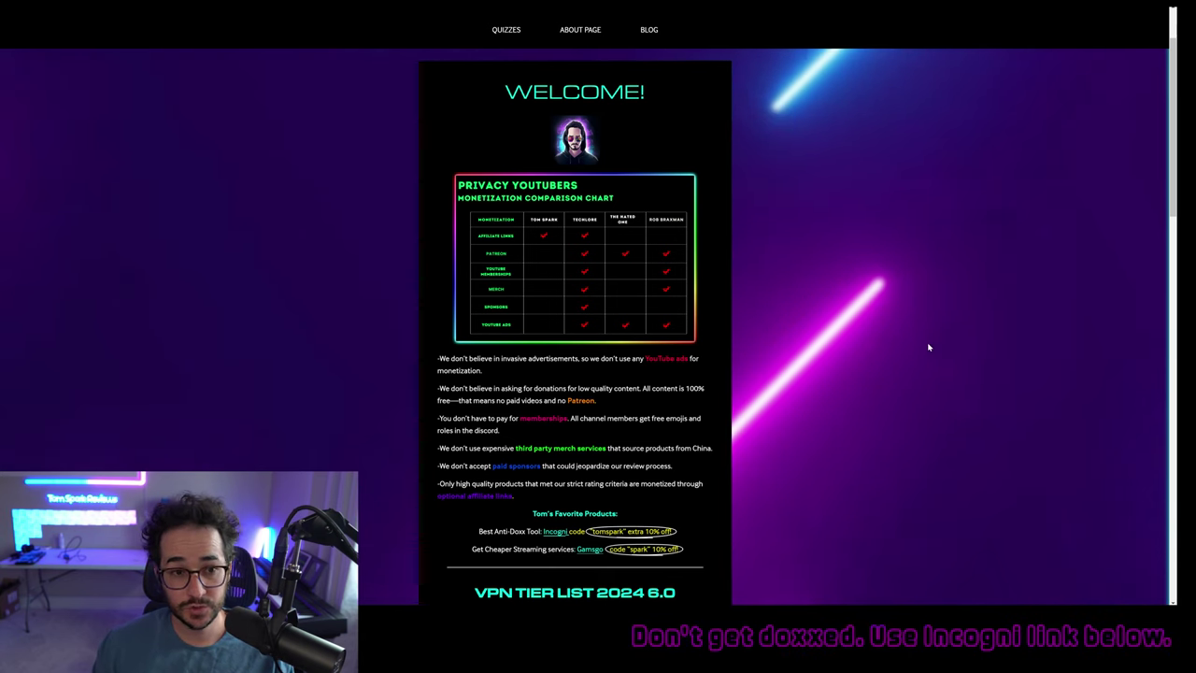
pyautogui.scroll(2, 374, 137)
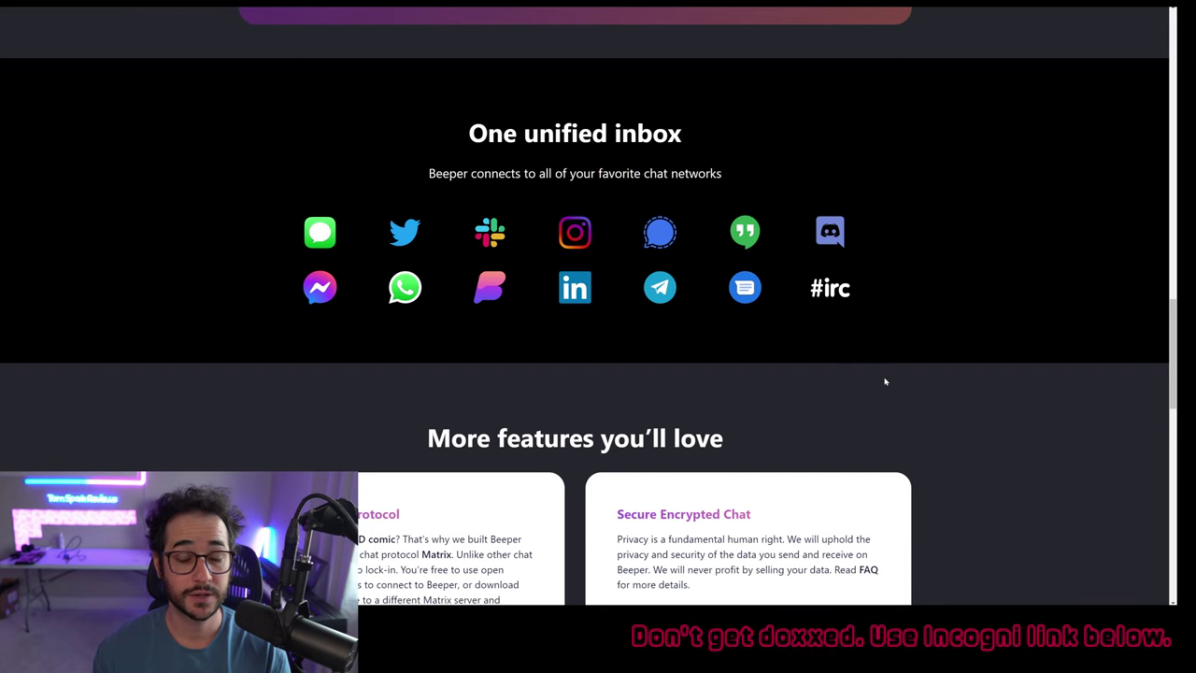
# Scroll to the More features you'll love cards and collapse, then re-expand, Open Source Protocol
pyautogui.scroll(-2, 885, 381)
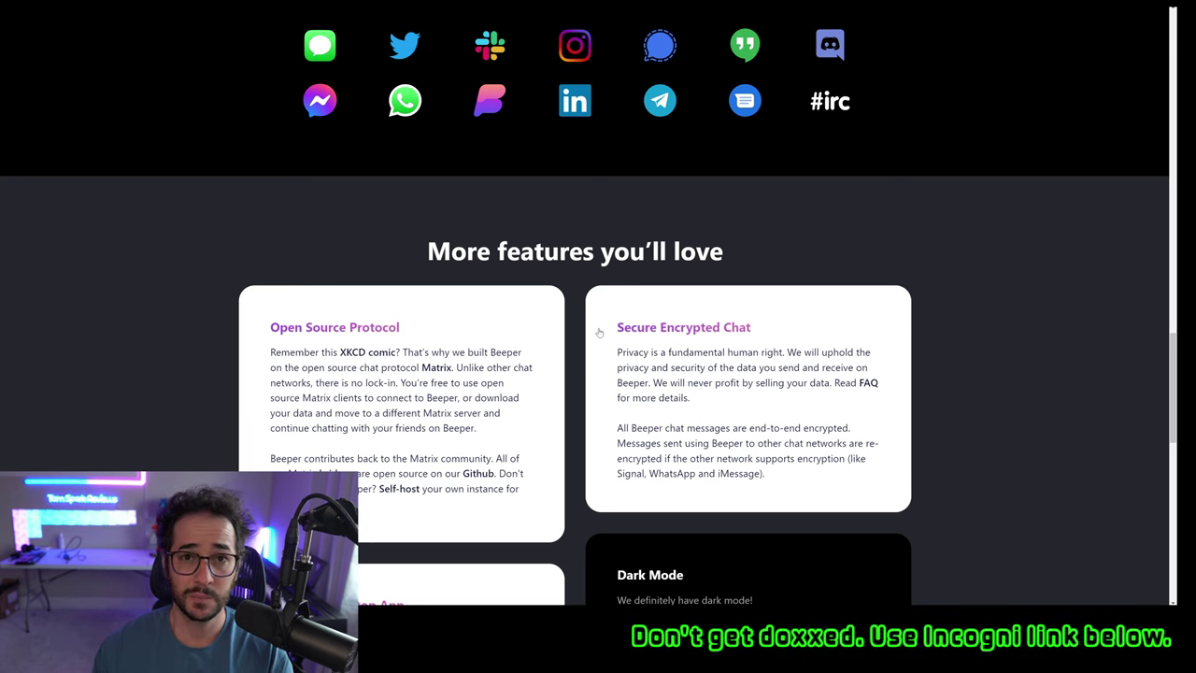
pyautogui.scroll(-1, 599, 331)
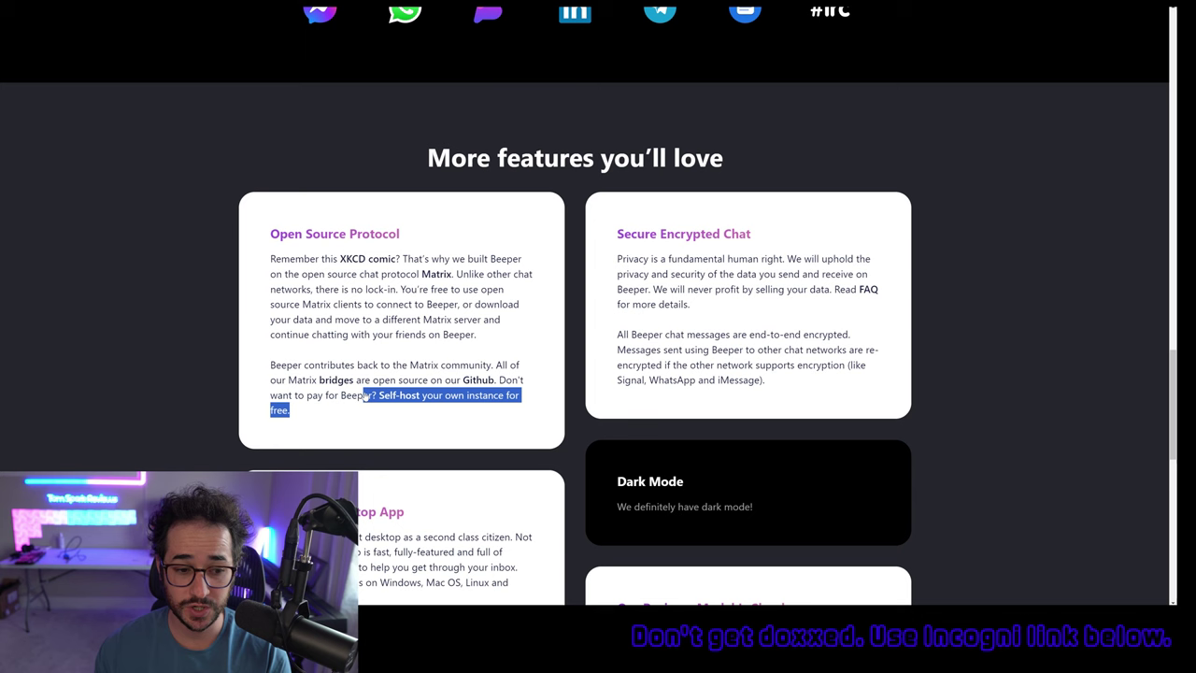
pyautogui.click(418, 352)
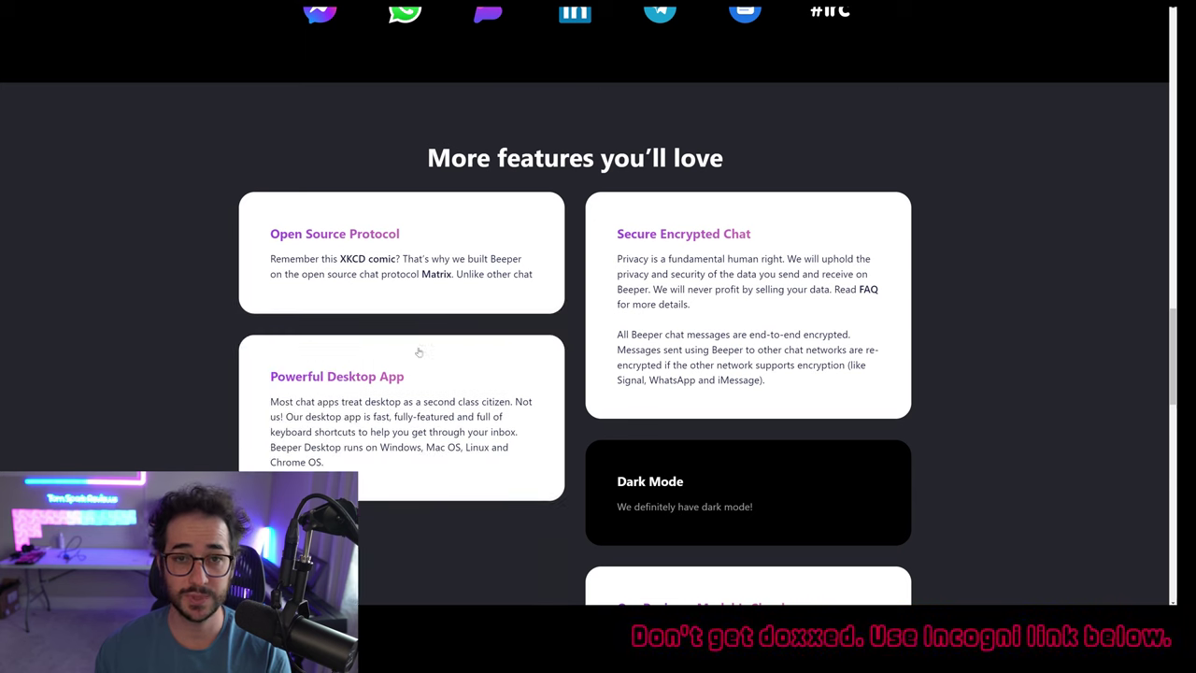
pyautogui.click(499, 301)
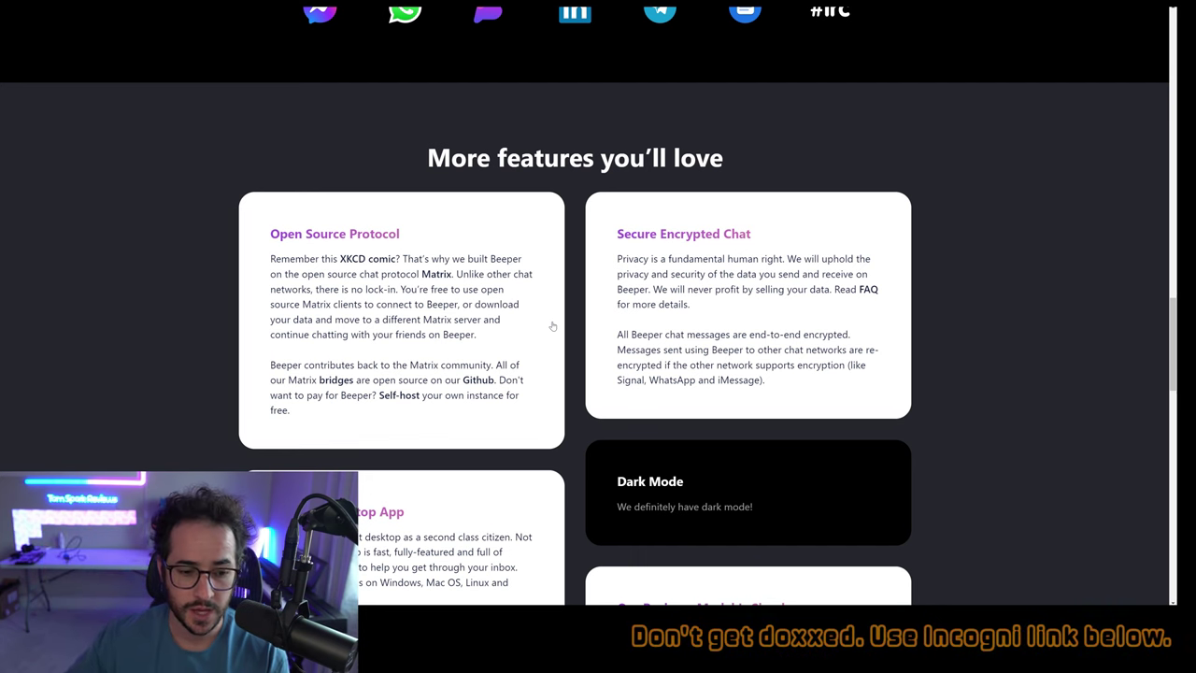
# Scroll through the remaining feature cards, then back up to the inbox mockup and mission text
pyautogui.scroll(-2, 552, 325)
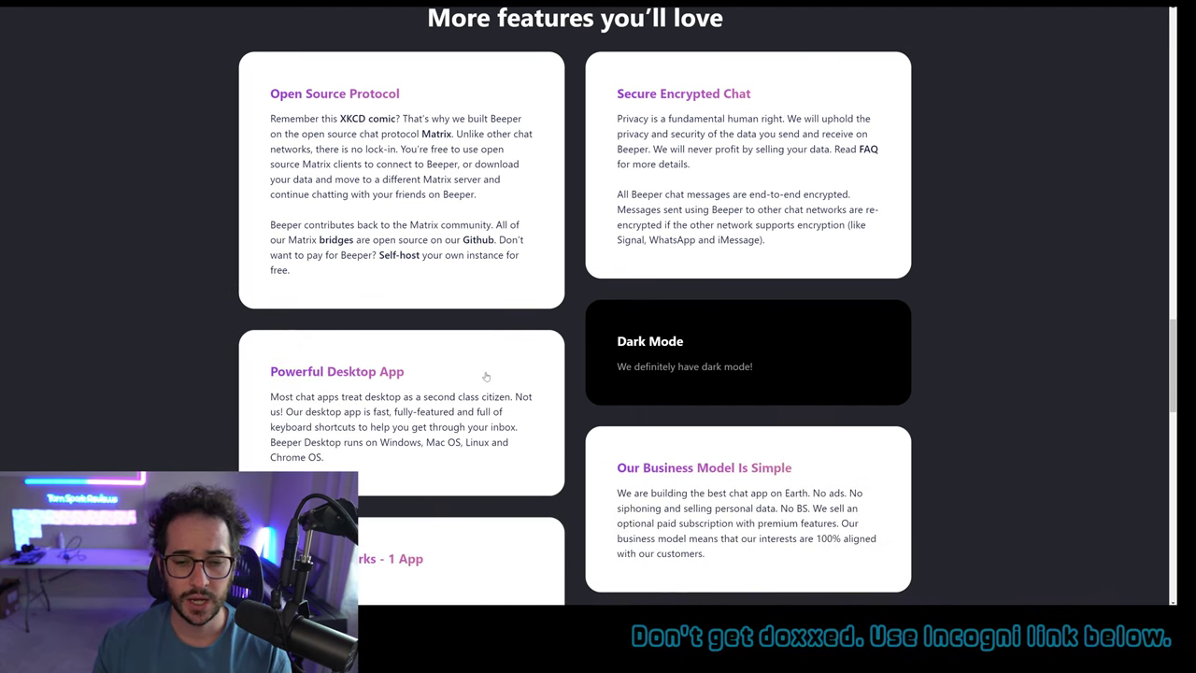
pyautogui.scroll(-1, 407, 372)
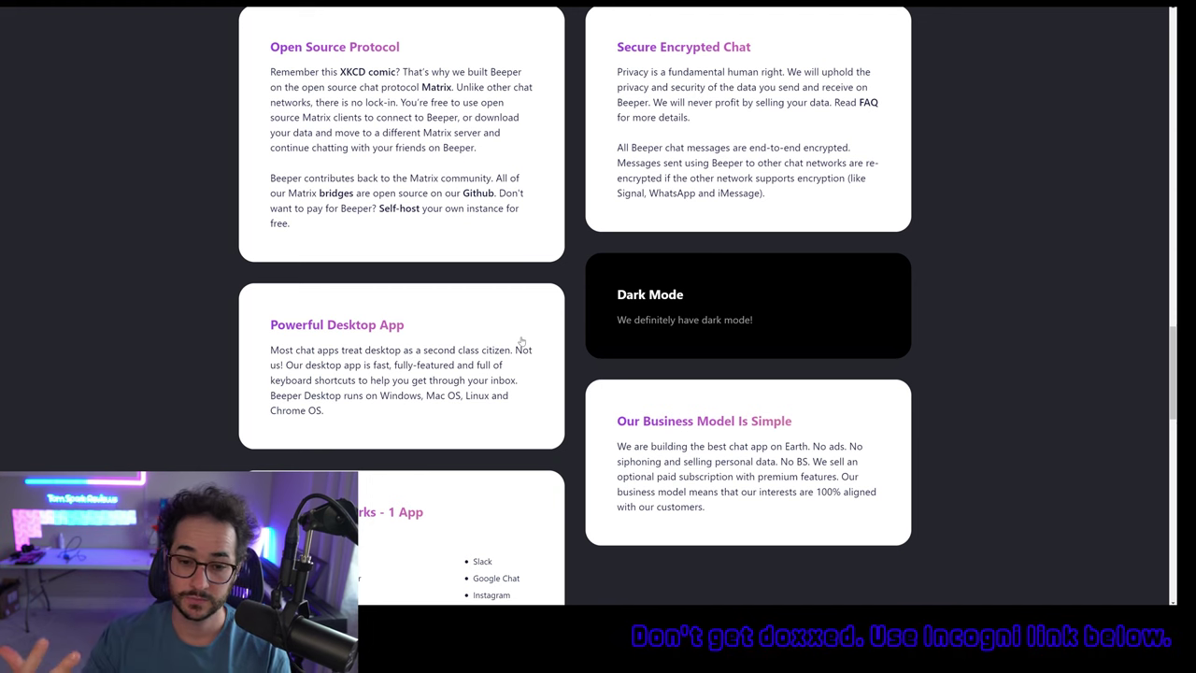
pyautogui.scroll(-2, 739, 338)
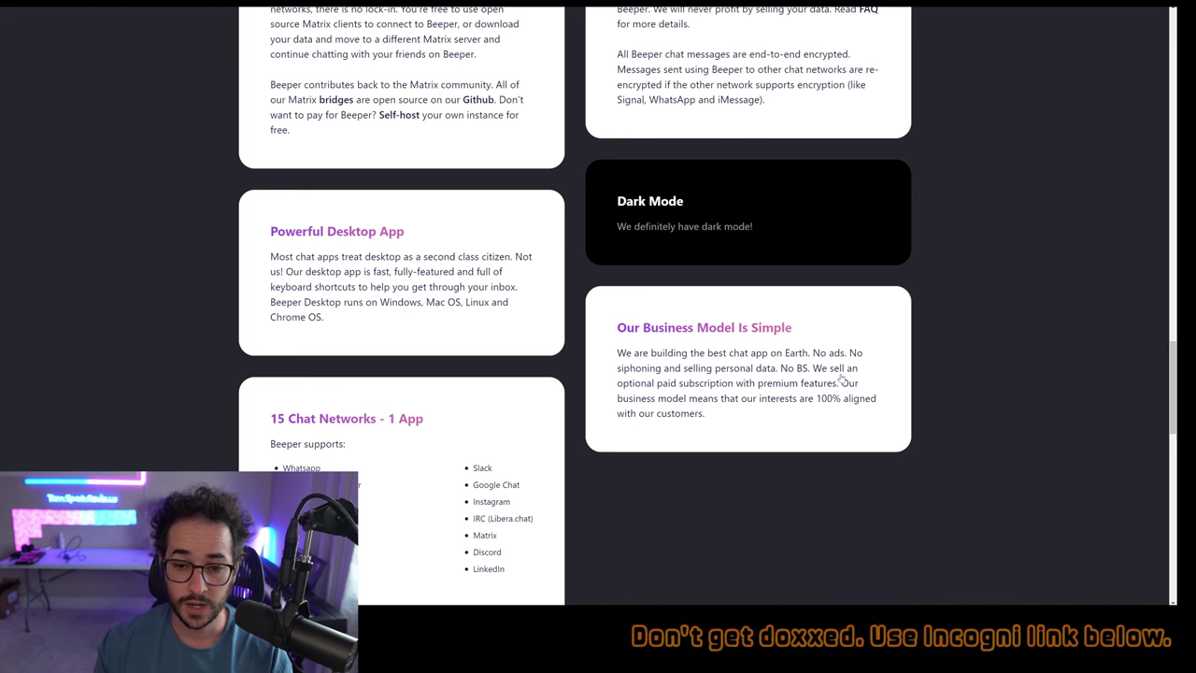
pyautogui.scroll(-2, 747, 355)
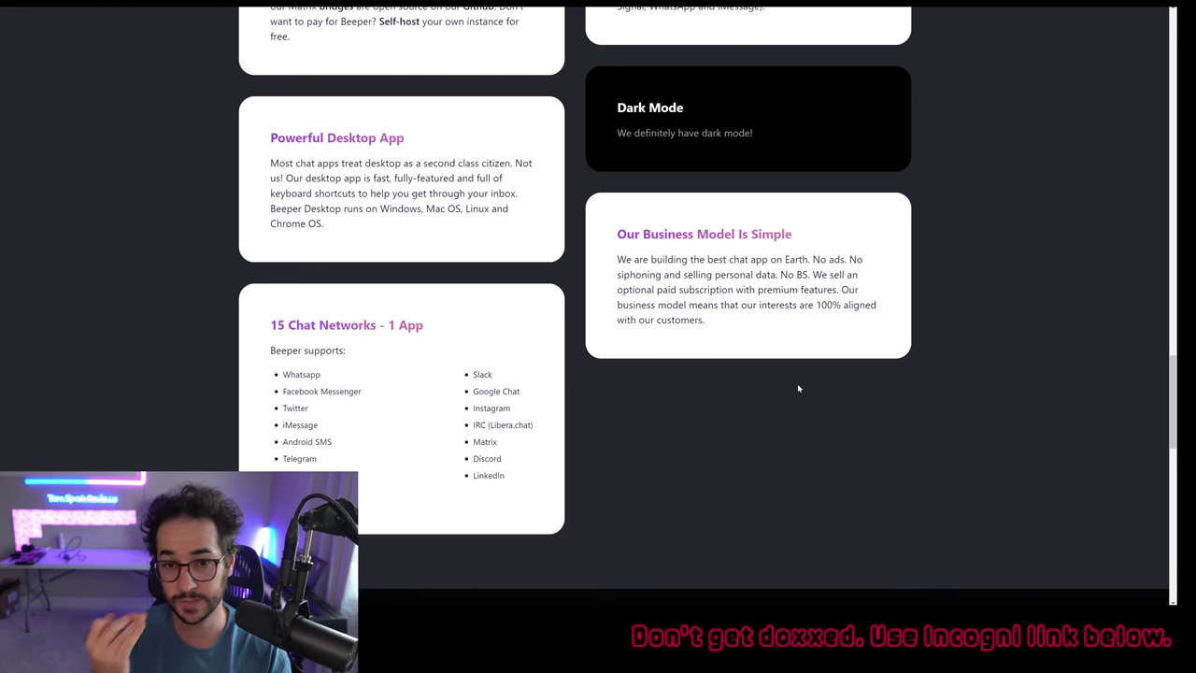
pyautogui.scroll(5, 999, 420)
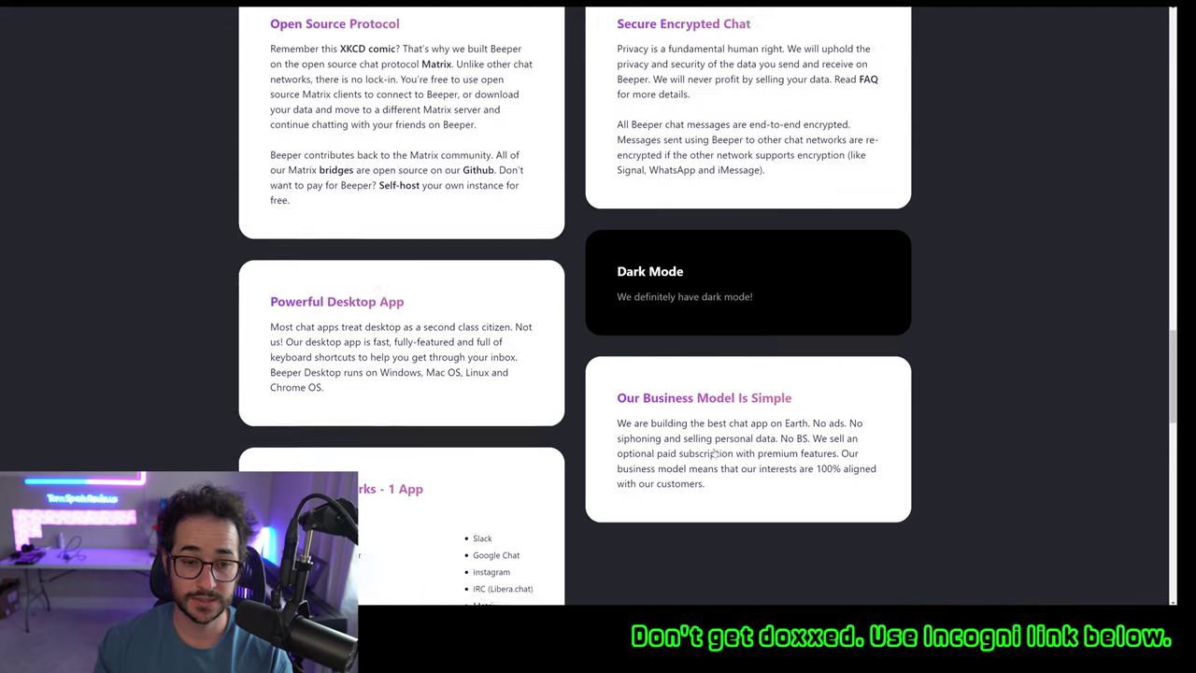
pyautogui.scroll(15, 990, 430)
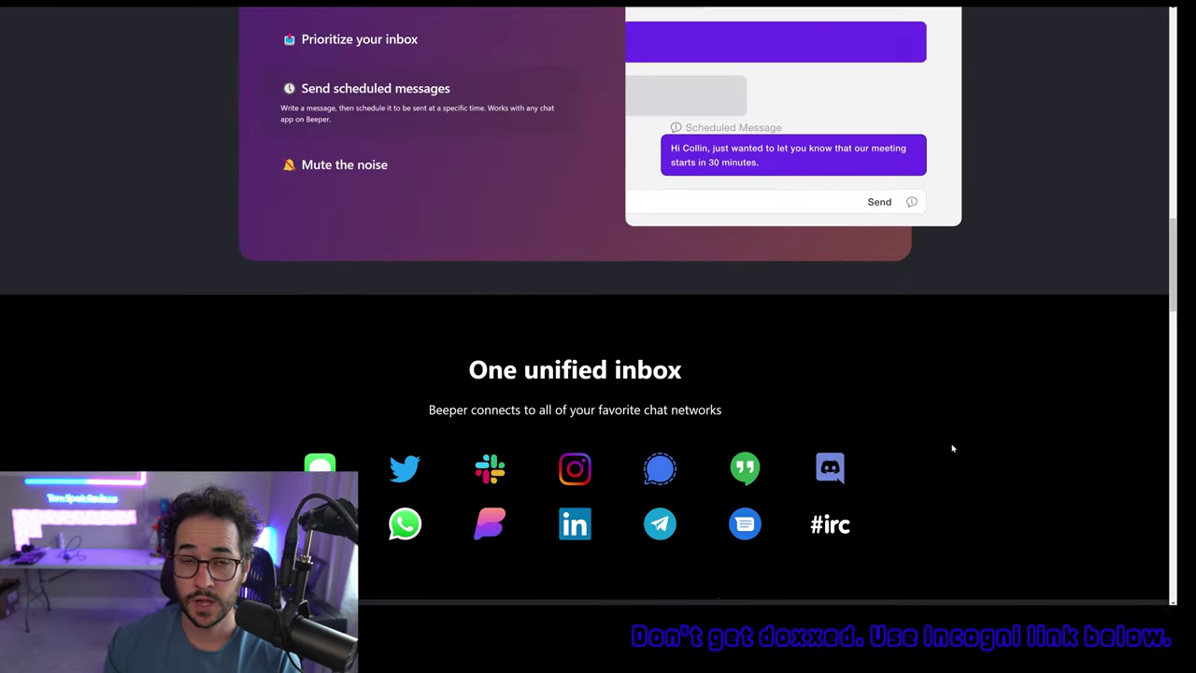
pyautogui.scroll(6, 945, 439)
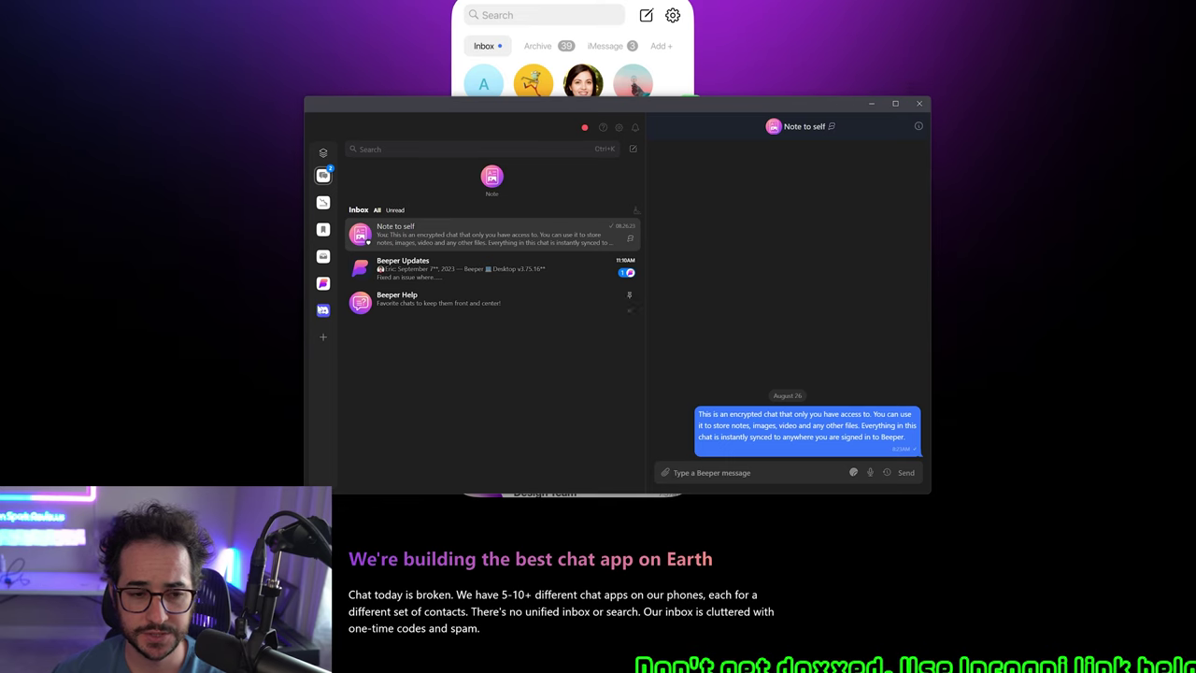
# Peek at the Discord DMs list, return to the inbox, and open the Add Network list
pyautogui.click(322, 311)
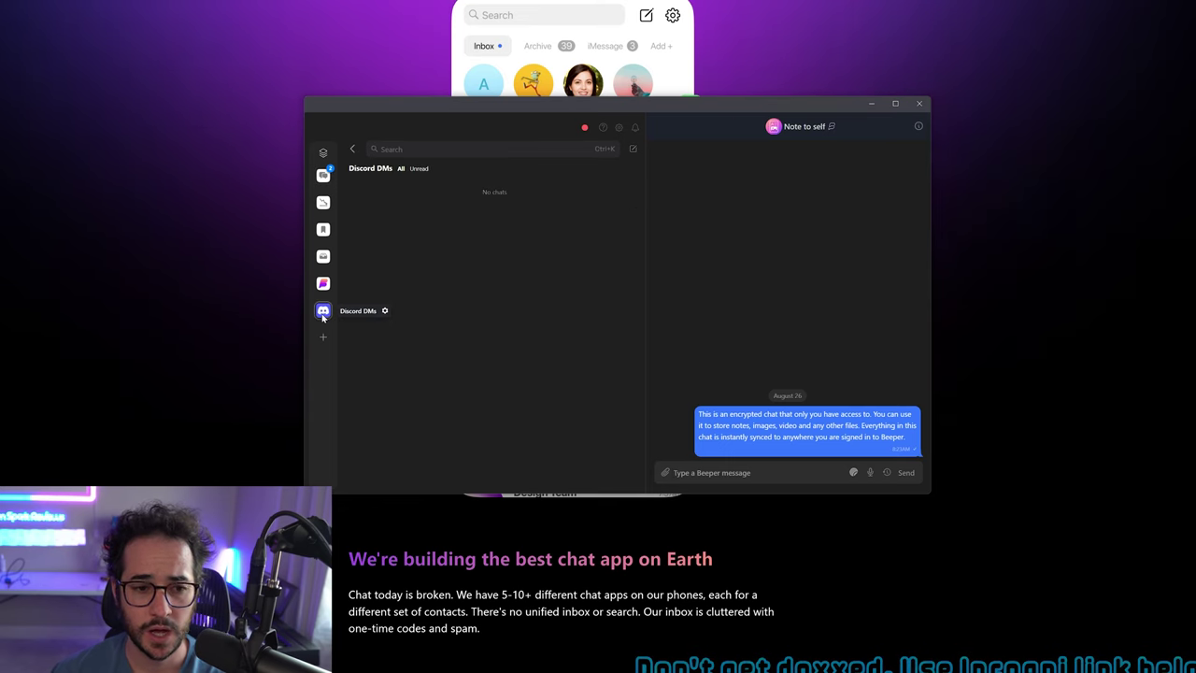
pyautogui.click(354, 149)
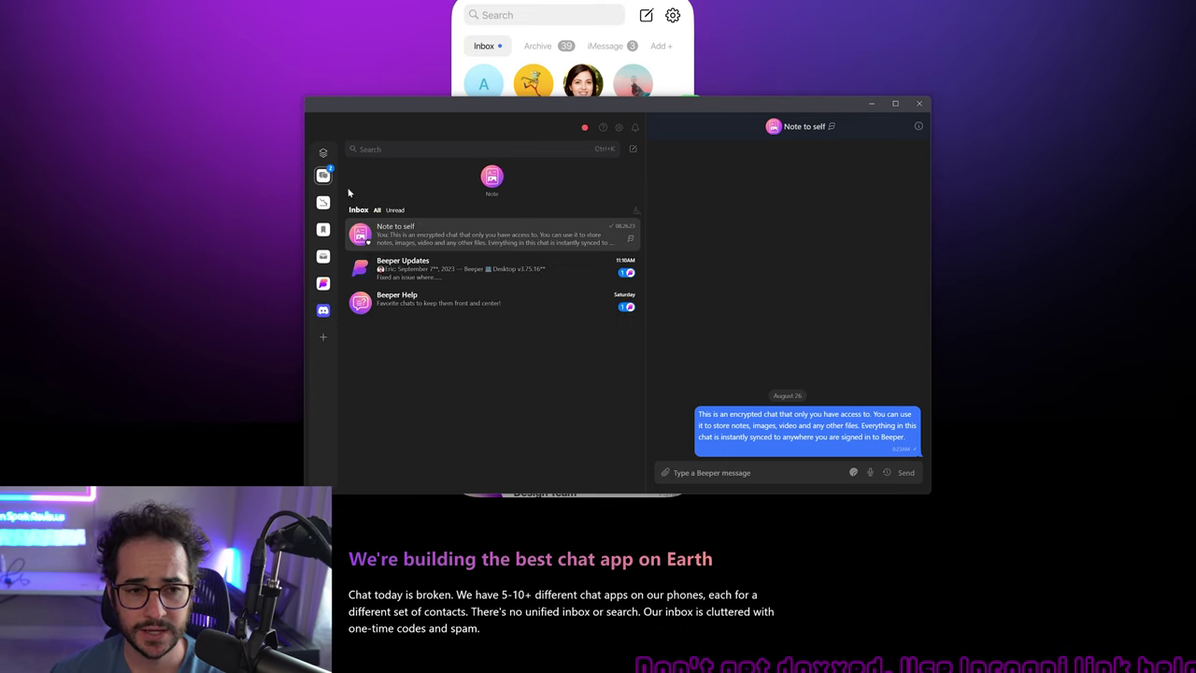
pyautogui.click(323, 338)
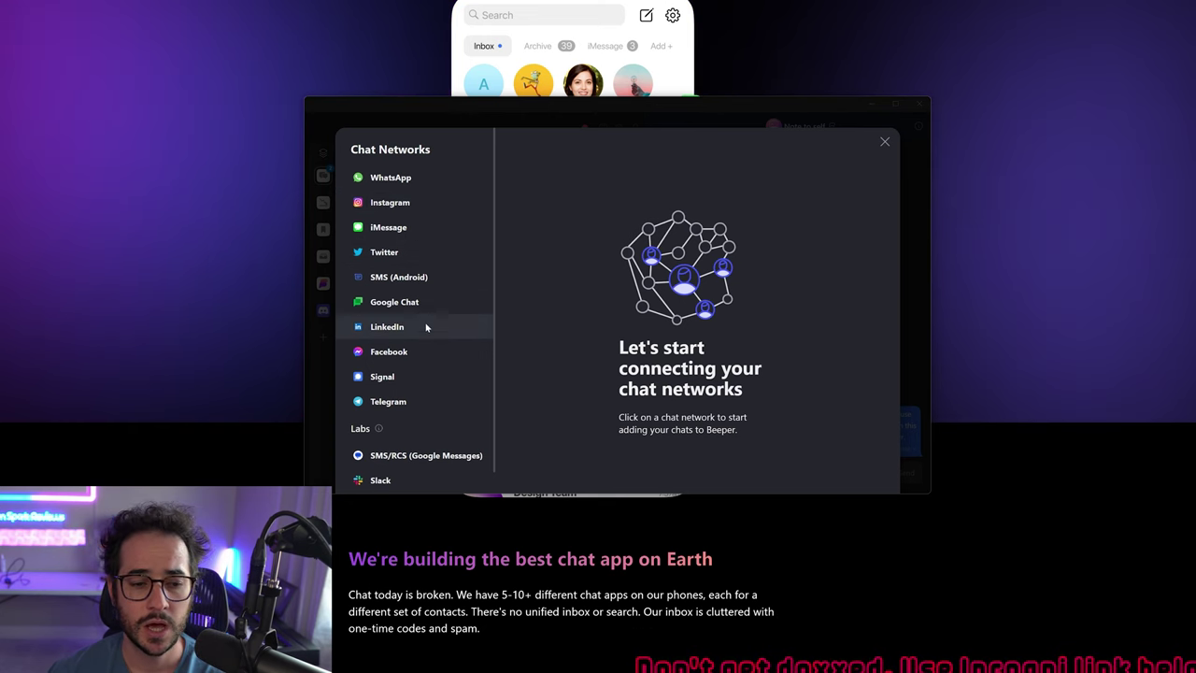
pyautogui.scroll(-1, 422, 248)
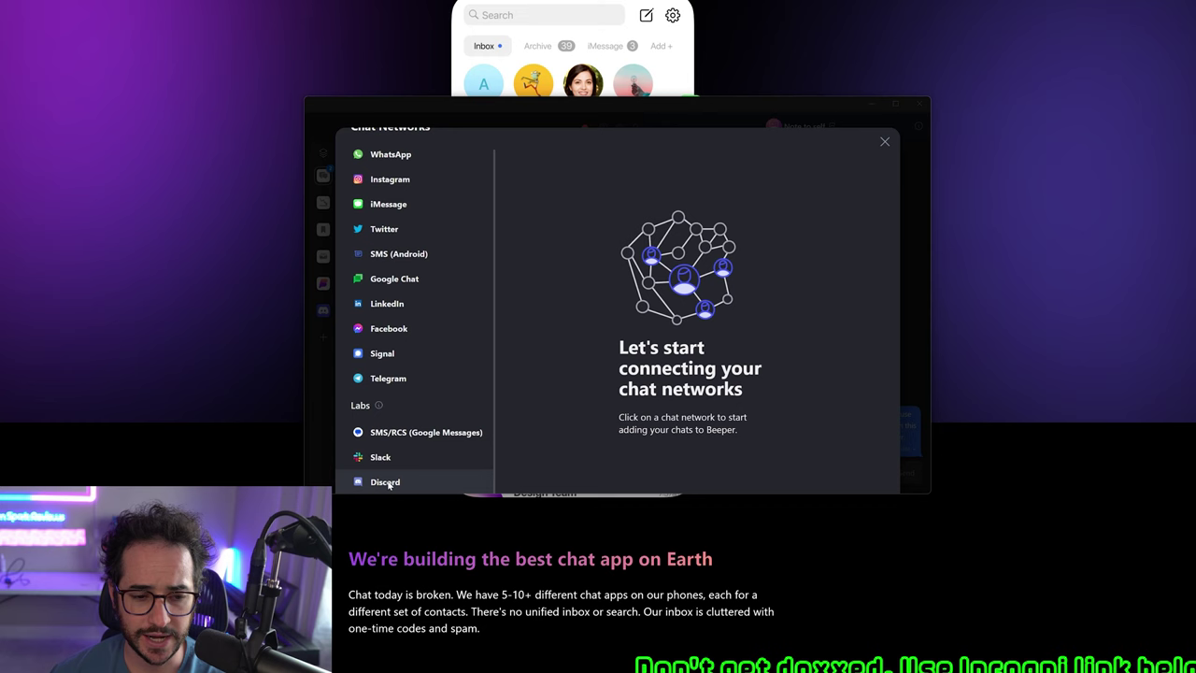
# Browse the Discord, Signal, Telegram, WhatsApp and iMessage options, close the list, and open the app menu
pyautogui.click(461, 477)
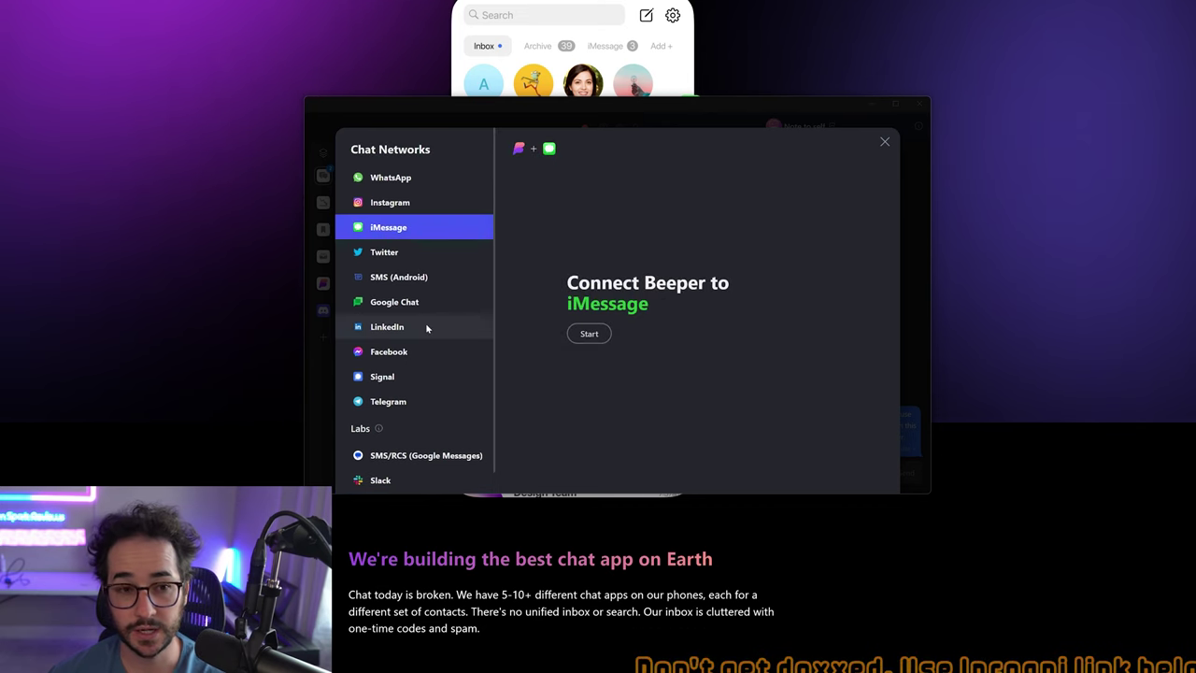
pyautogui.click(419, 379)
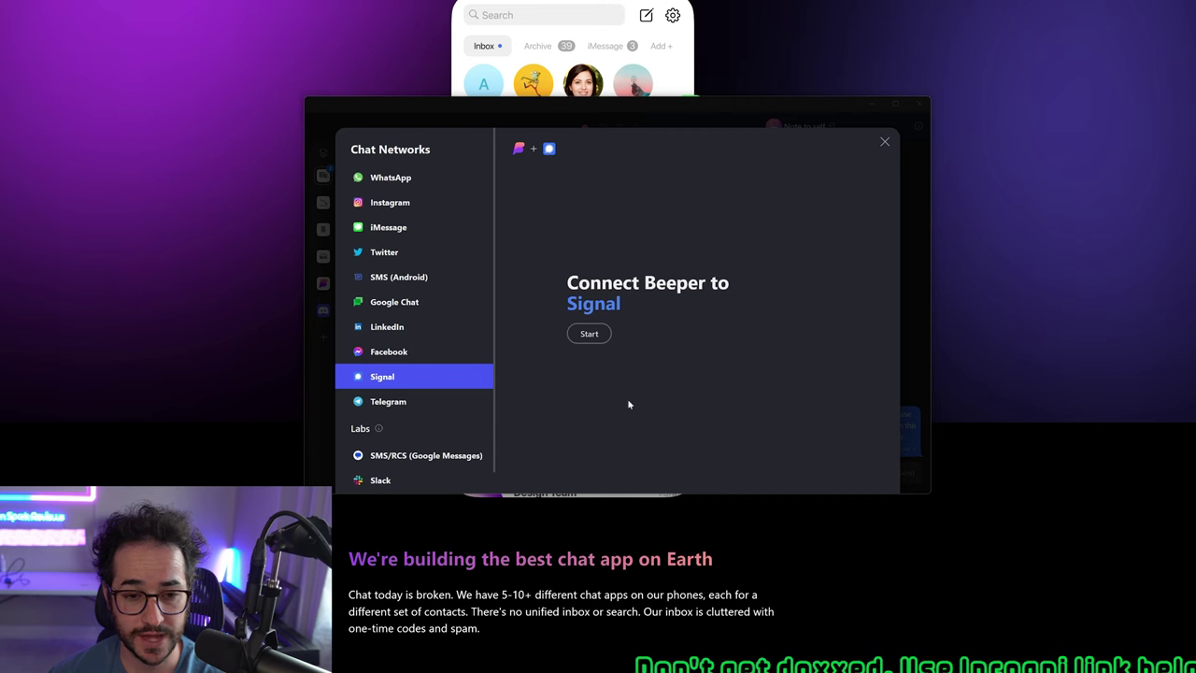
pyautogui.click(402, 402)
pyautogui.click(452, 179)
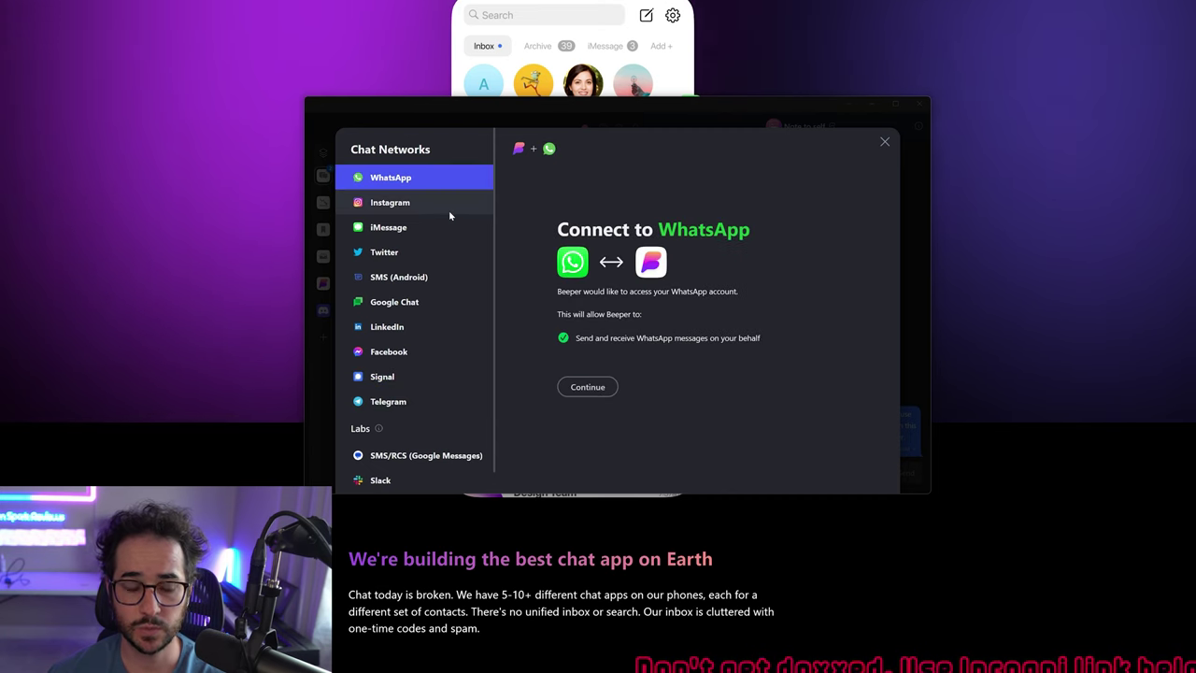
pyautogui.click(454, 225)
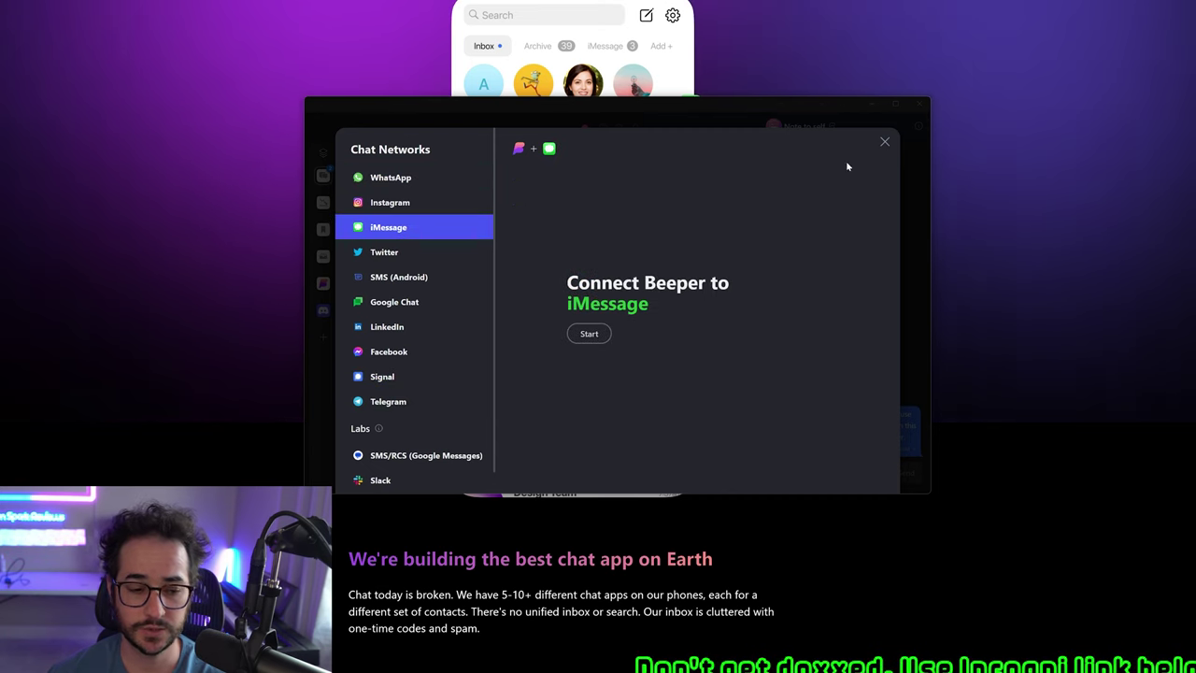
pyautogui.click(885, 142)
pyautogui.click(618, 127)
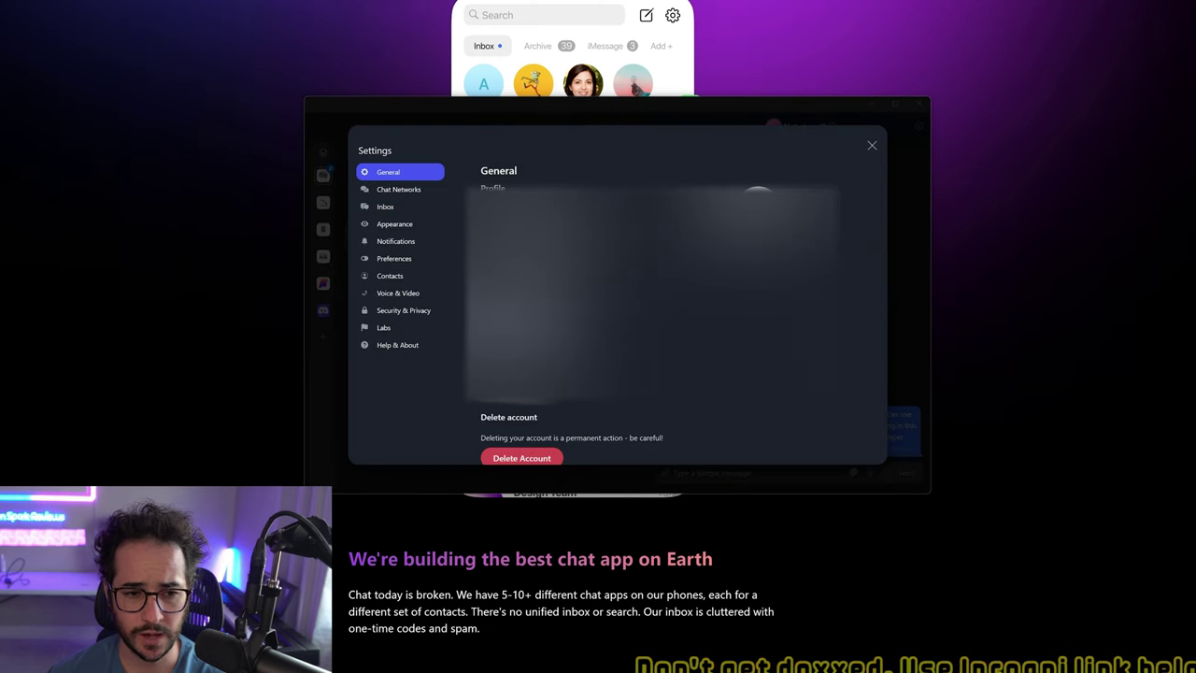
# View Appearance, request media permissions under Voice & Video, then close Settings
pyautogui.click(397, 227)
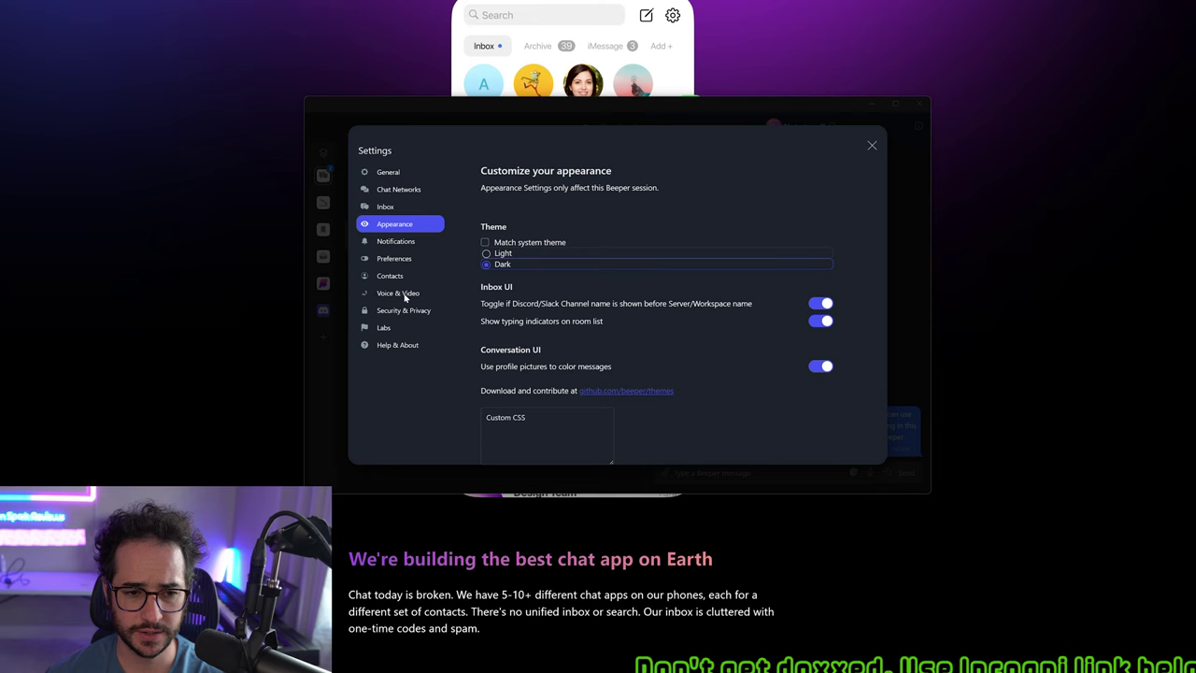
pyautogui.click(404, 294)
pyautogui.click(539, 216)
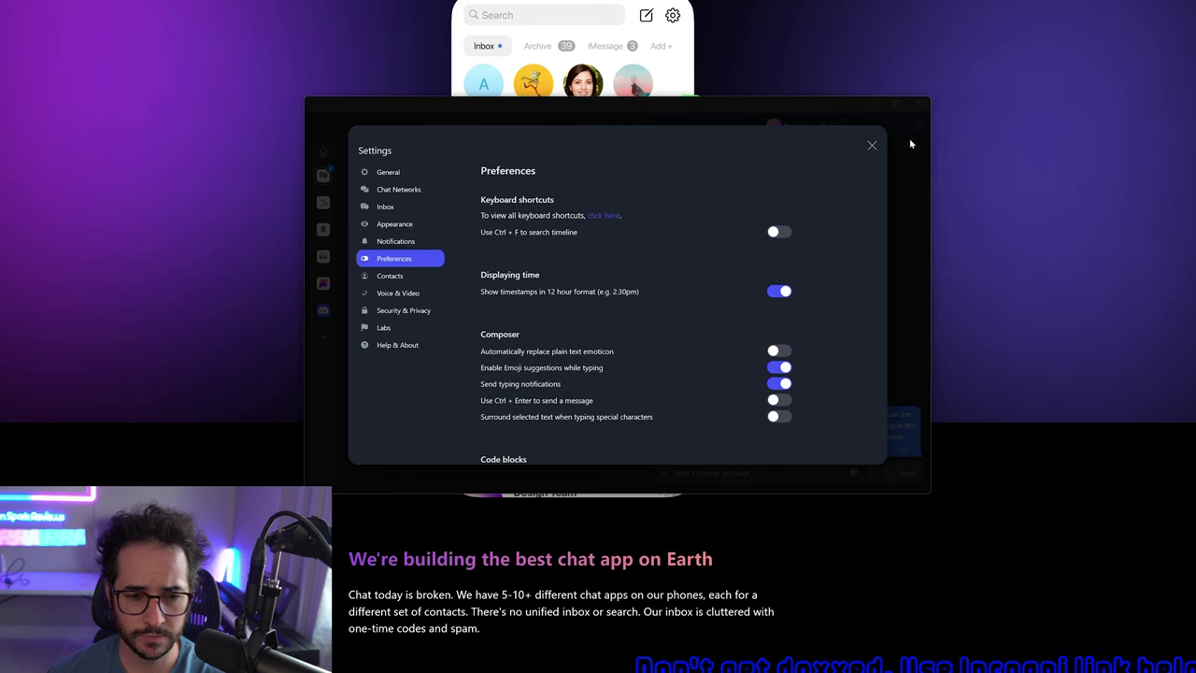
pyautogui.click(871, 147)
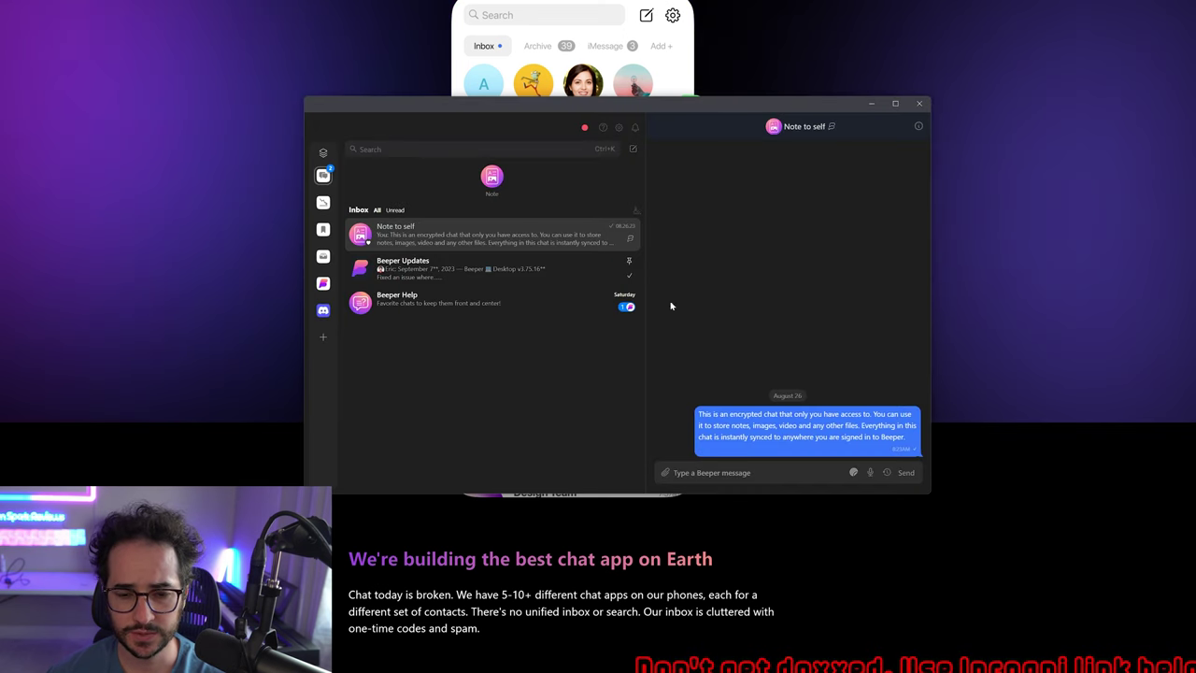
pyautogui.click(495, 268)
pyautogui.scroll(-10, 828, 352)
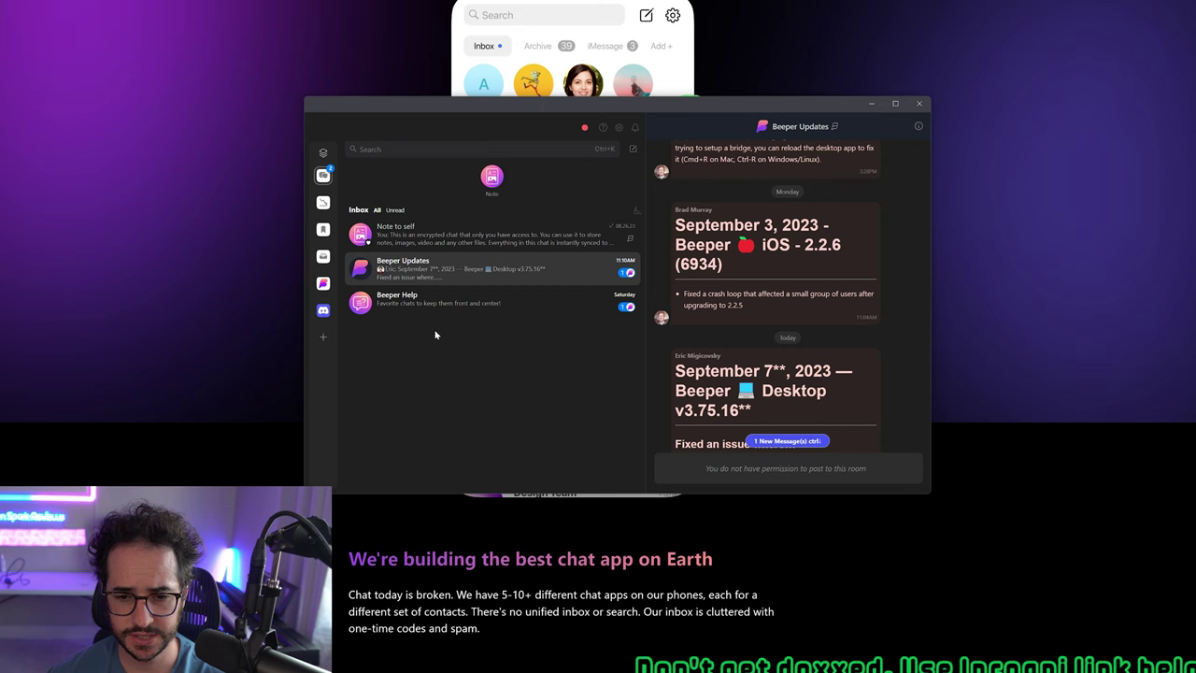
pyautogui.click(446, 307)
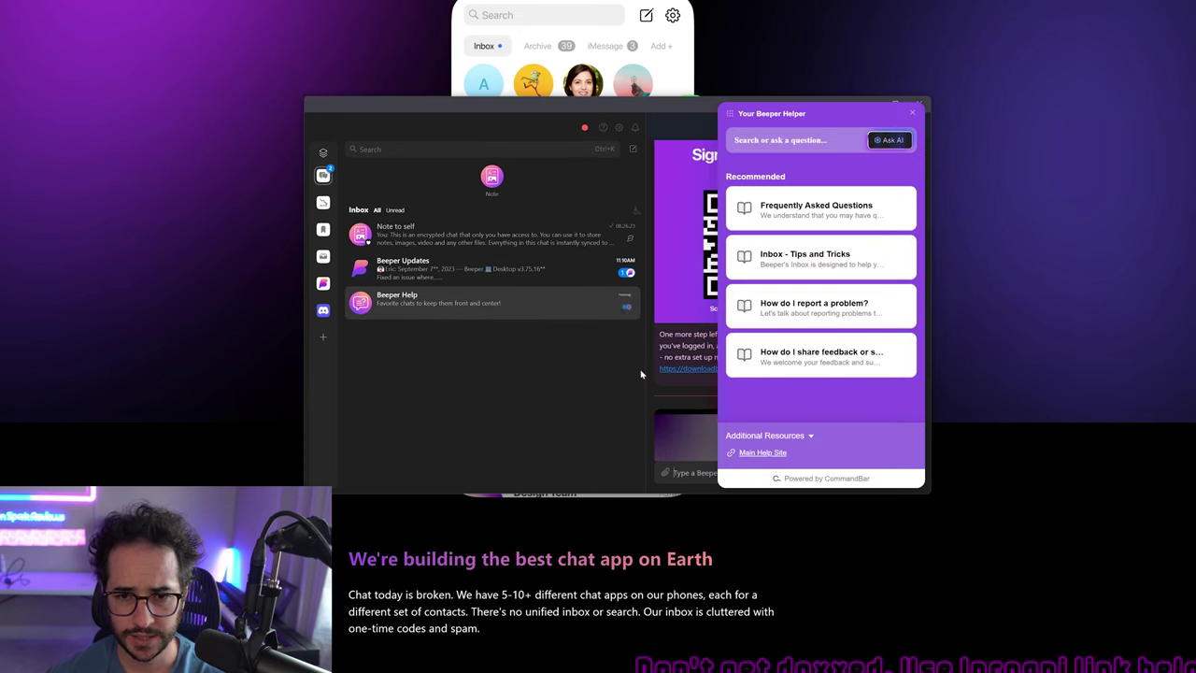
pyautogui.click(913, 115)
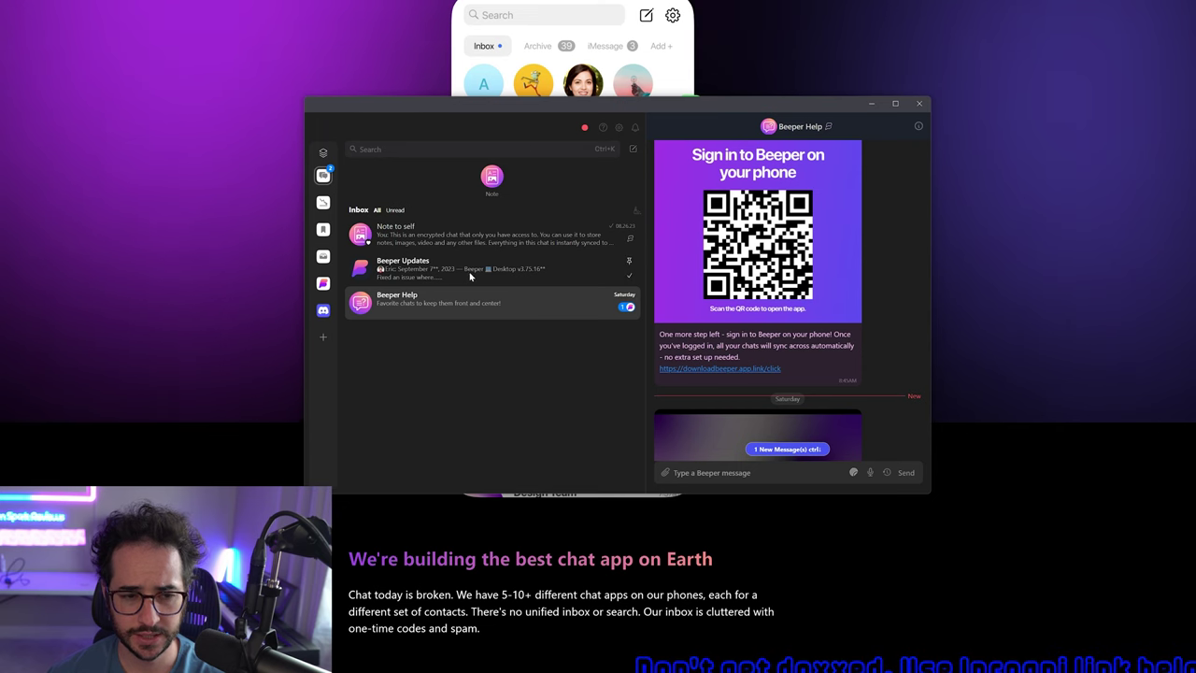
pyautogui.click(565, 241)
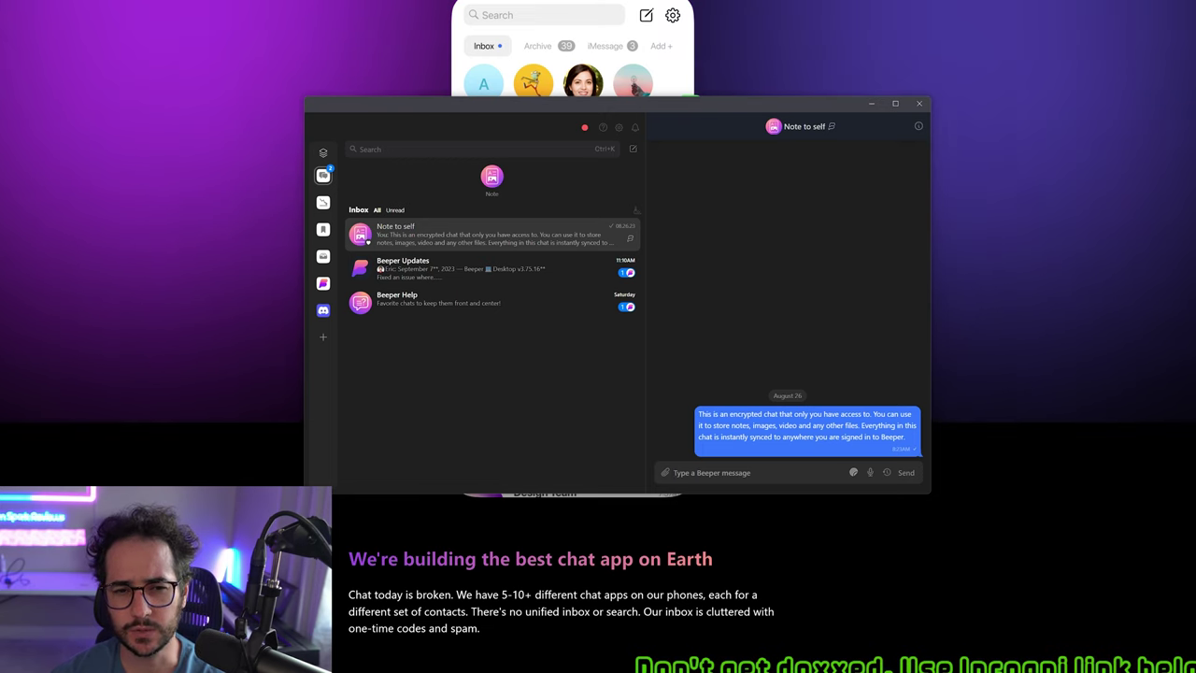
# Resize and reposition the Beeper window, opening the Beeper Help chat along the way
pyautogui.moveTo(929, 156); pyautogui.dragTo(554, 175)
pyautogui.moveTo(518, 111); pyautogui.dragTo(686, 93)
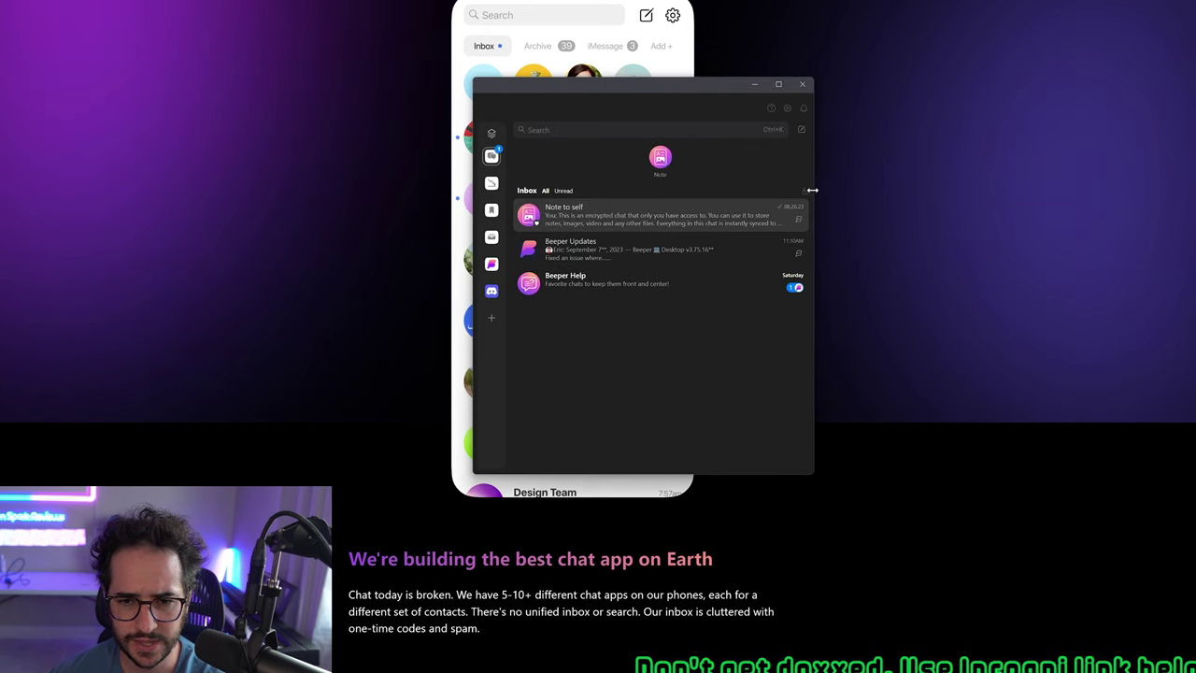
pyautogui.moveTo(814, 190)
pyautogui.mouseDown()
pyautogui.moveTo(1056, 187)
pyautogui.moveTo(814, 184)
pyautogui.mouseUp()
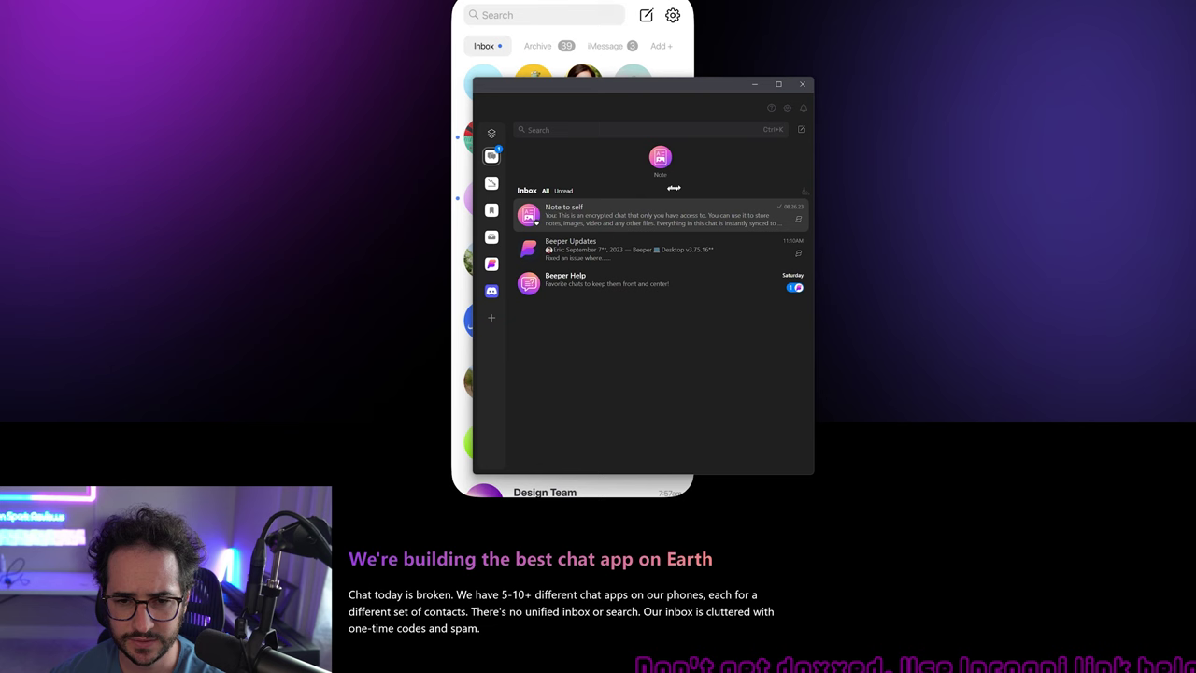
pyautogui.click(693, 283)
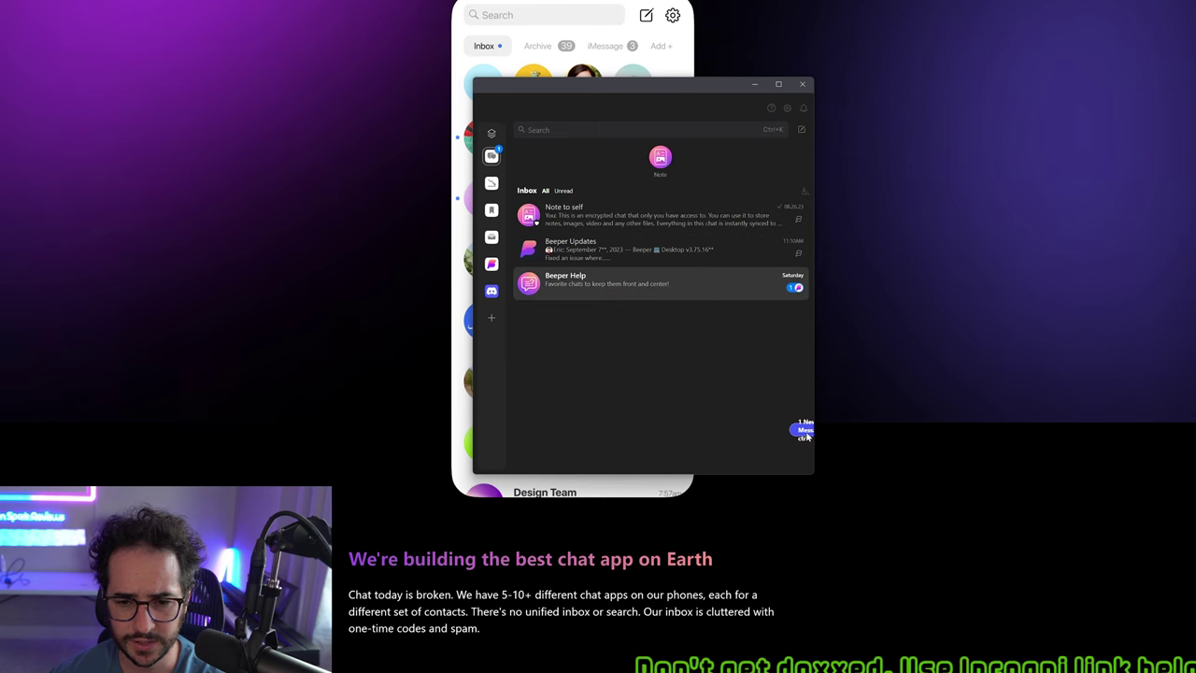
pyautogui.moveTo(814, 383); pyautogui.dragTo(1089, 374)
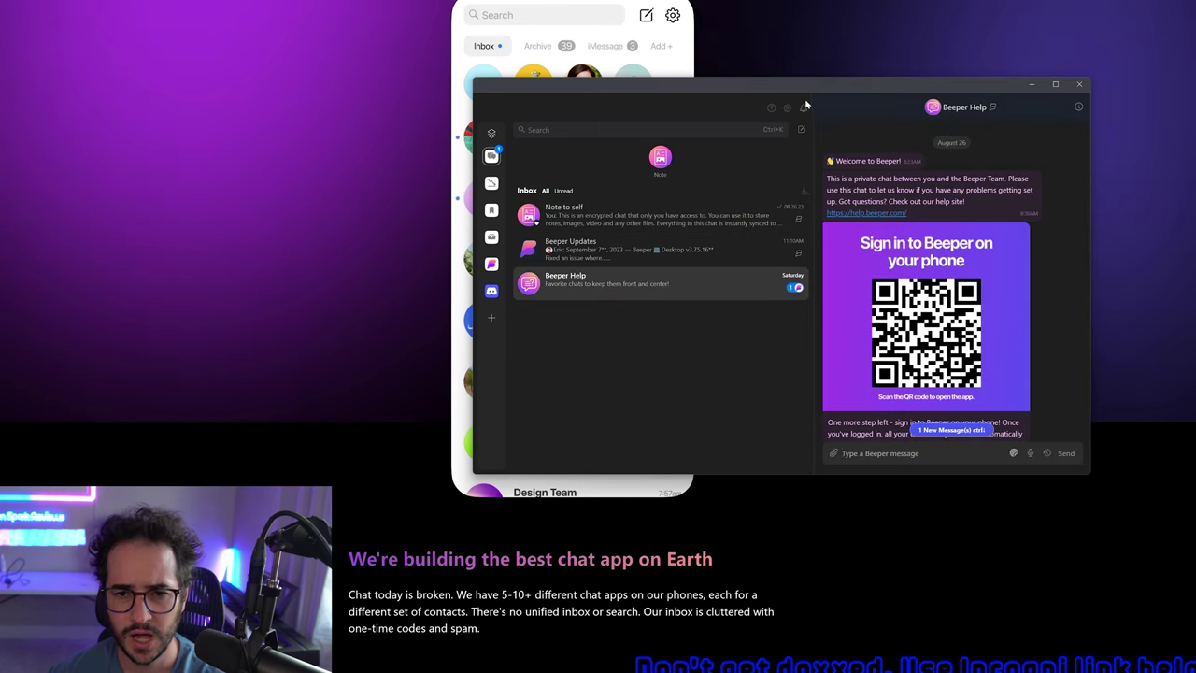
pyautogui.moveTo(805, 98); pyautogui.dragTo(752, 105)
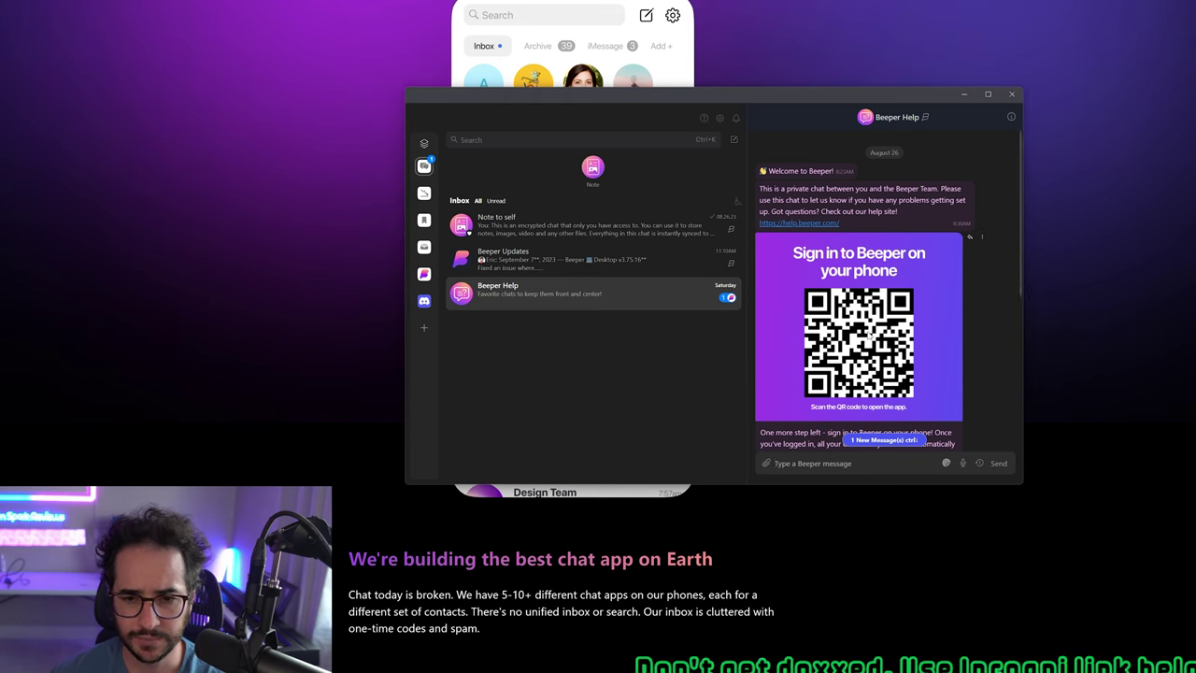
pyautogui.scroll(-3, 868, 334)
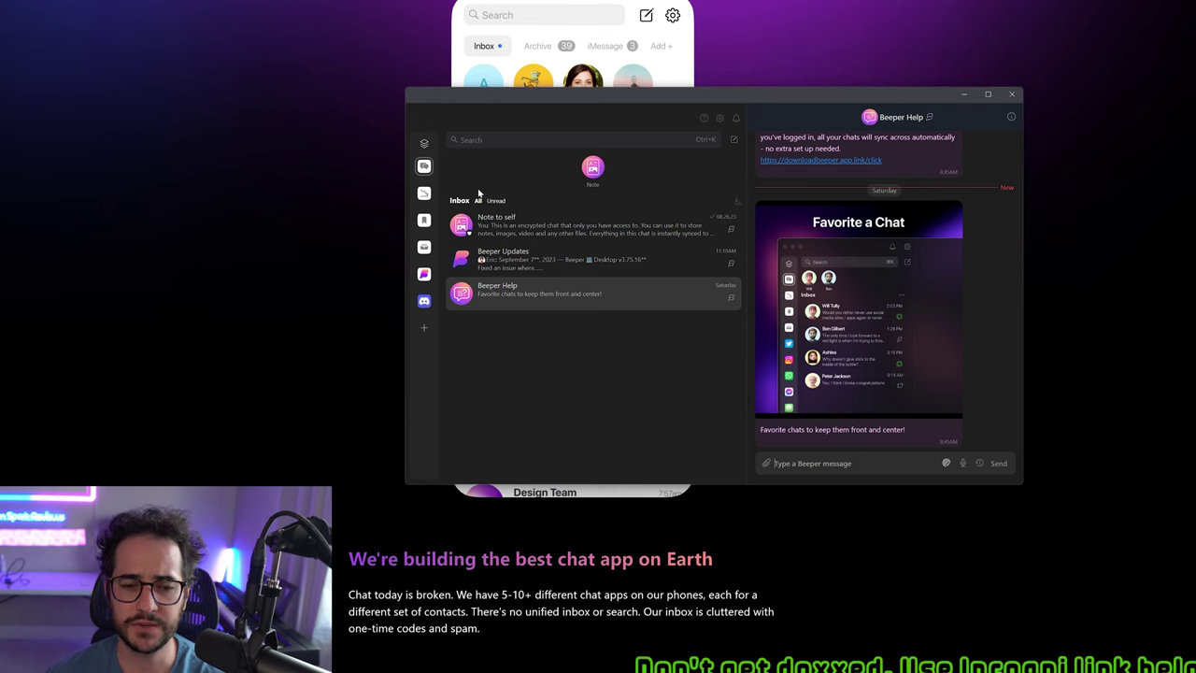
# Switch among Note to self, Beeper Updates and Beeper Help, ending on Beeper Updates' release notes
pyautogui.click(539, 266)
pyautogui.hotkey('alt', 'Up')
pyautogui.hotkey('alt', 'Down')
pyautogui.hotkey('alt', 'Up')
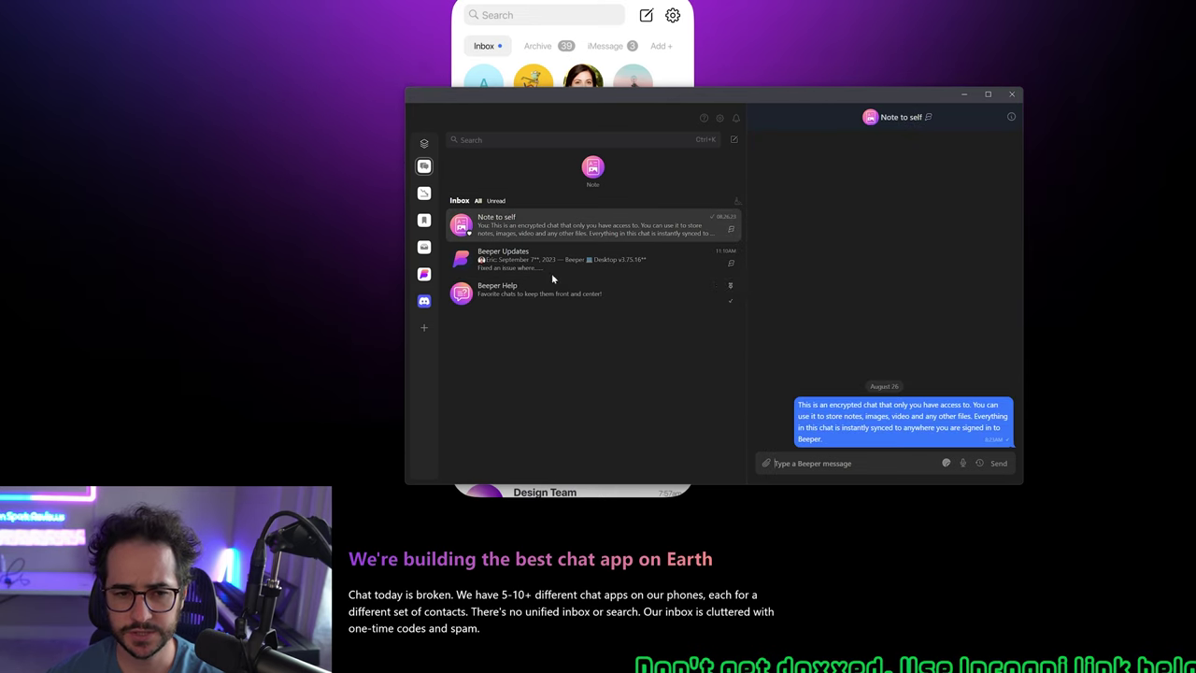
pyautogui.click(549, 266)
pyautogui.click(547, 293)
pyautogui.click(560, 263)
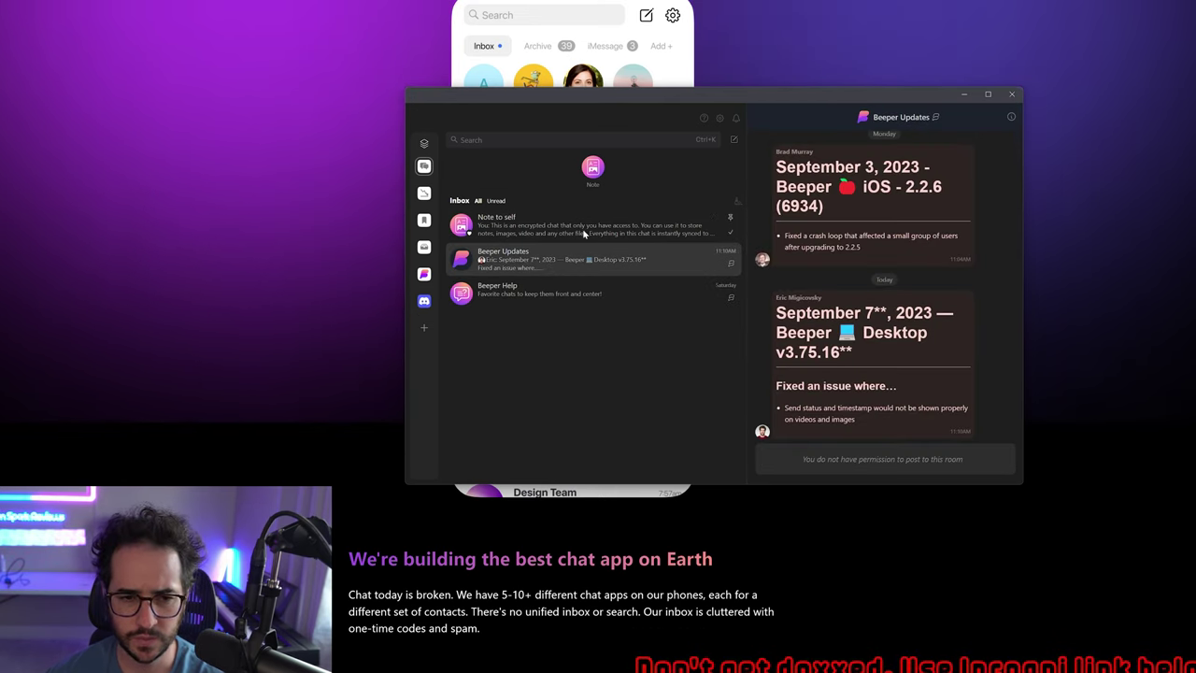
# Open the Note to self chat
pyautogui.click(582, 228)
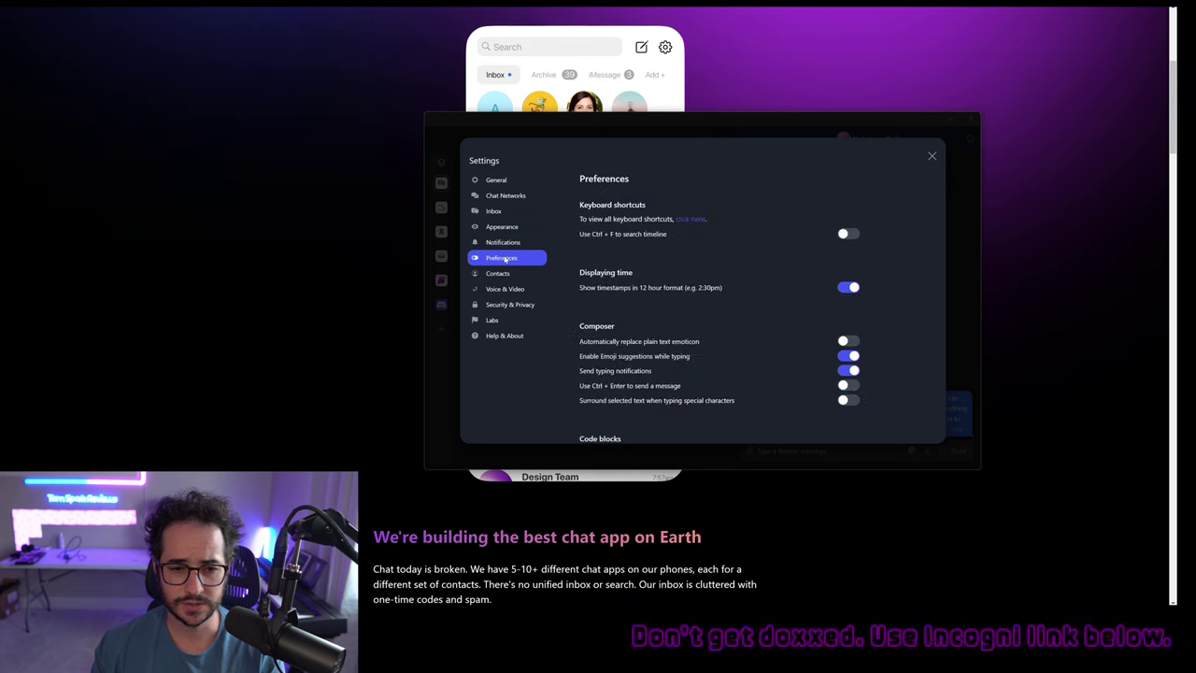
pyautogui.scroll(-5, 721, 264)
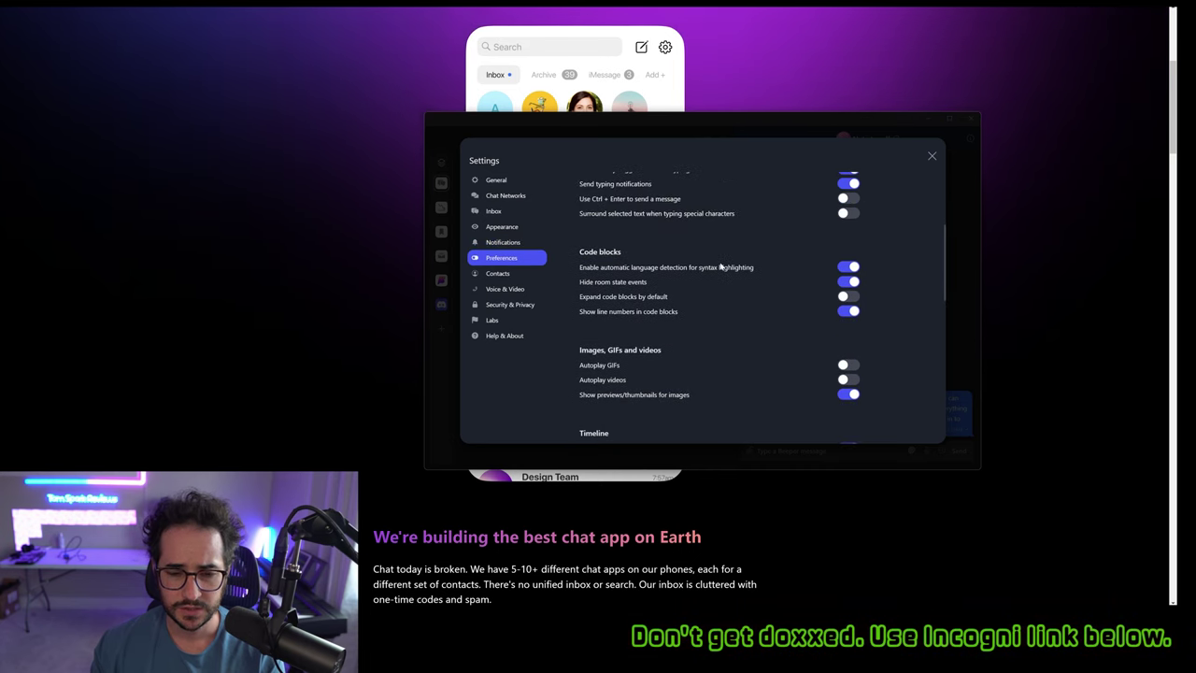
pyautogui.scroll(-3, 720, 267)
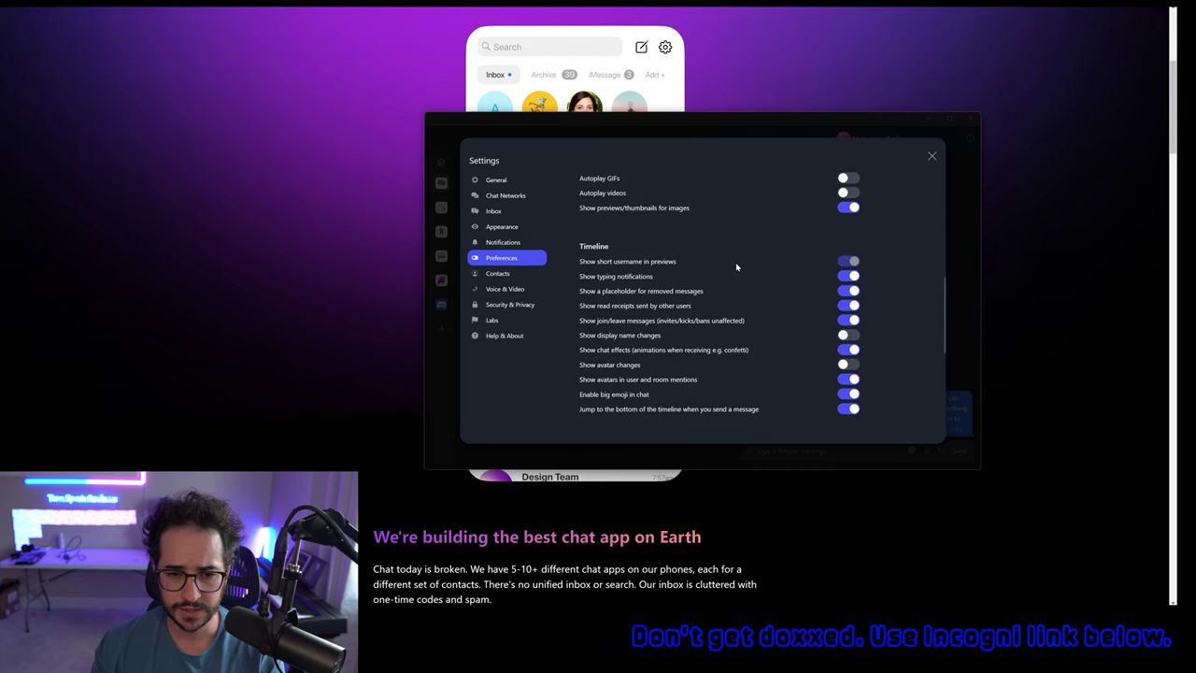
pyautogui.scroll(-5, 736, 267)
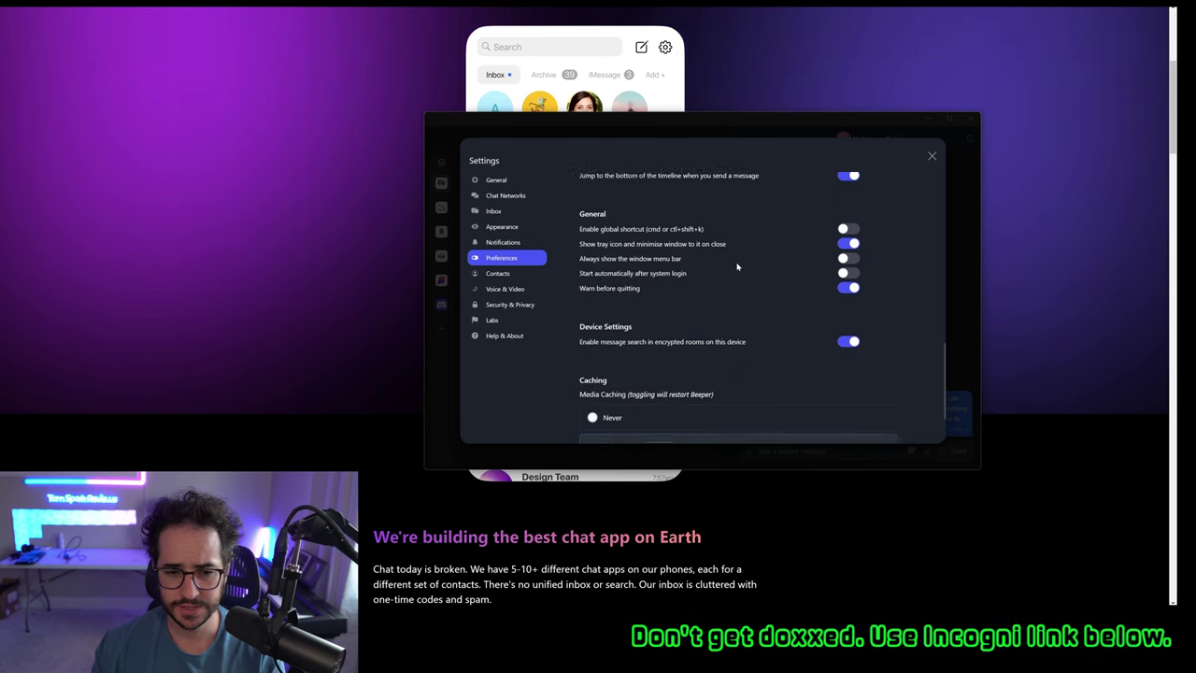
pyautogui.scroll(-1, 747, 265)
pyautogui.scroll(10, 913, 170)
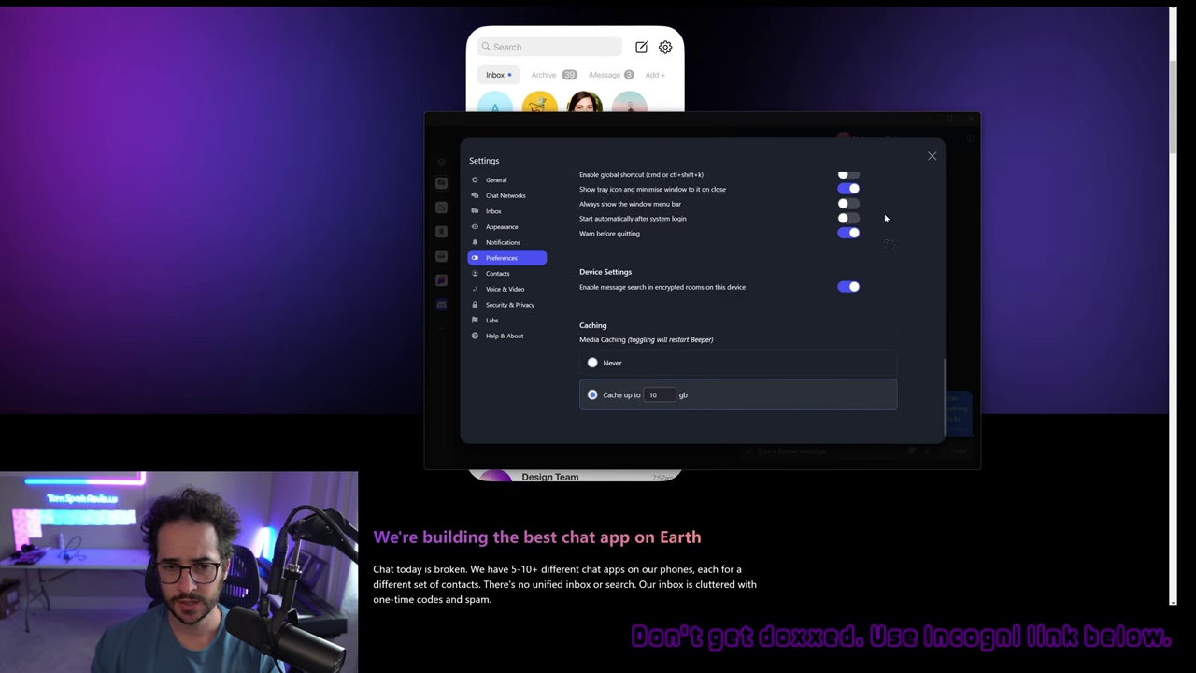
pyautogui.scroll(2, 906, 187)
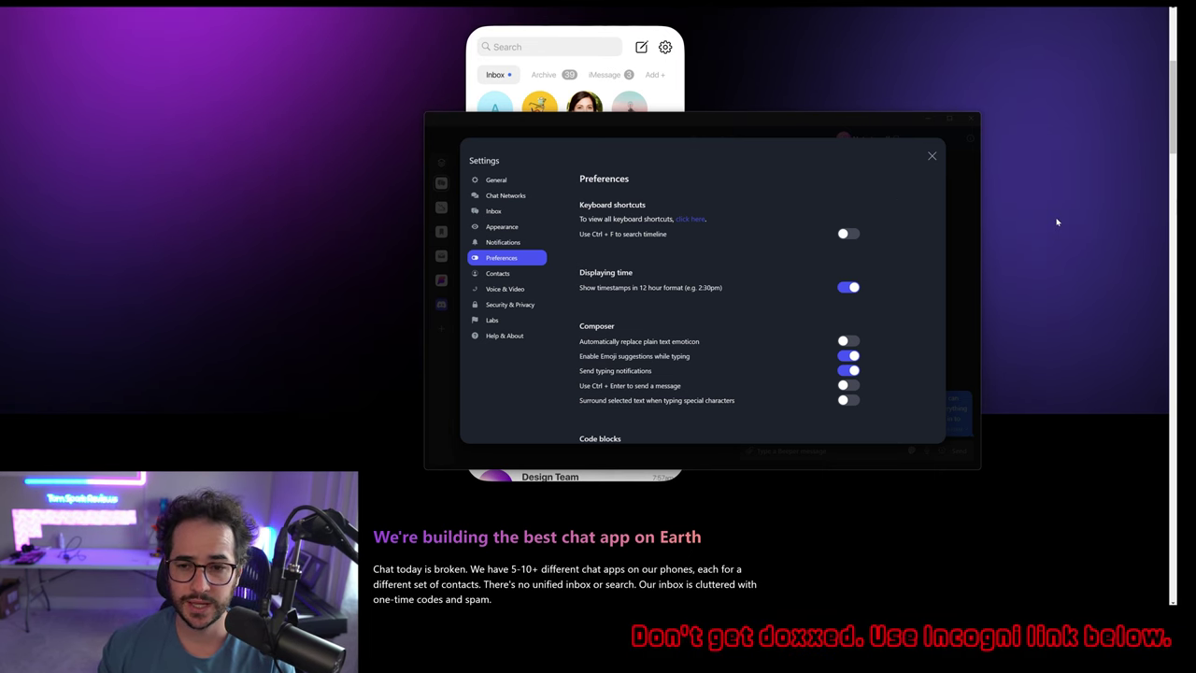
# Scroll down the Beeper homepage through Chat Superpowers and More features
pyautogui.scroll(3, 331, 275)
pyautogui.scroll(-4, 350, 266)
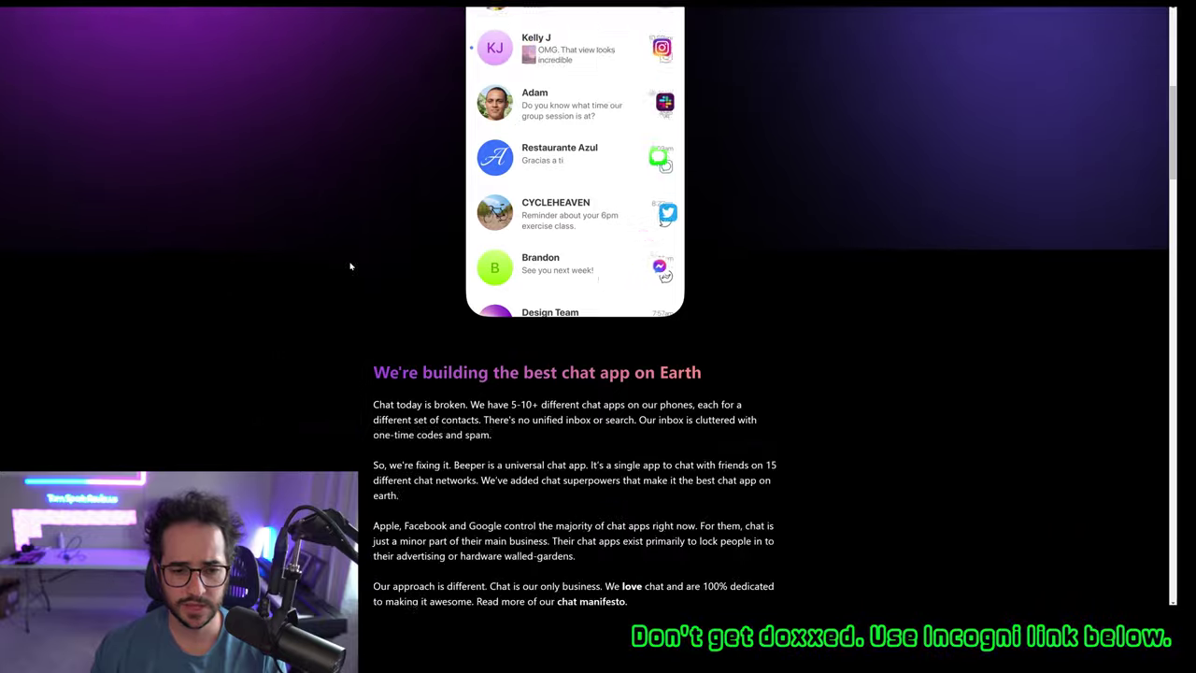
pyautogui.scroll(-7, 350, 266)
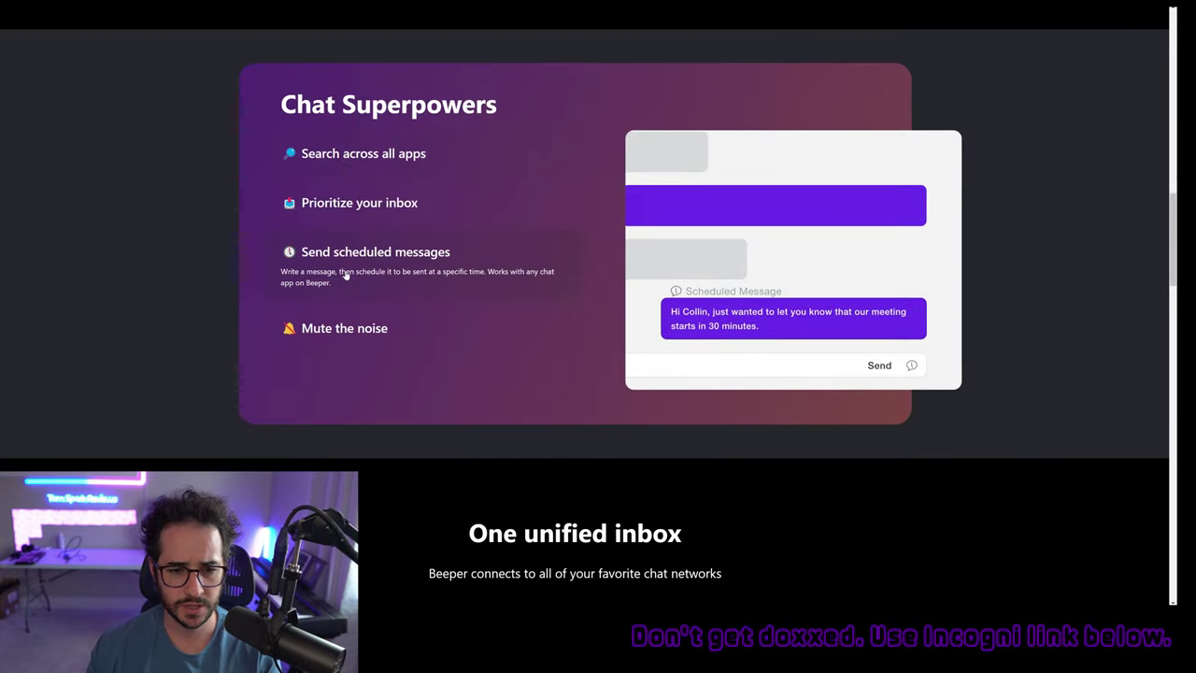
pyautogui.scroll(-8, 345, 274)
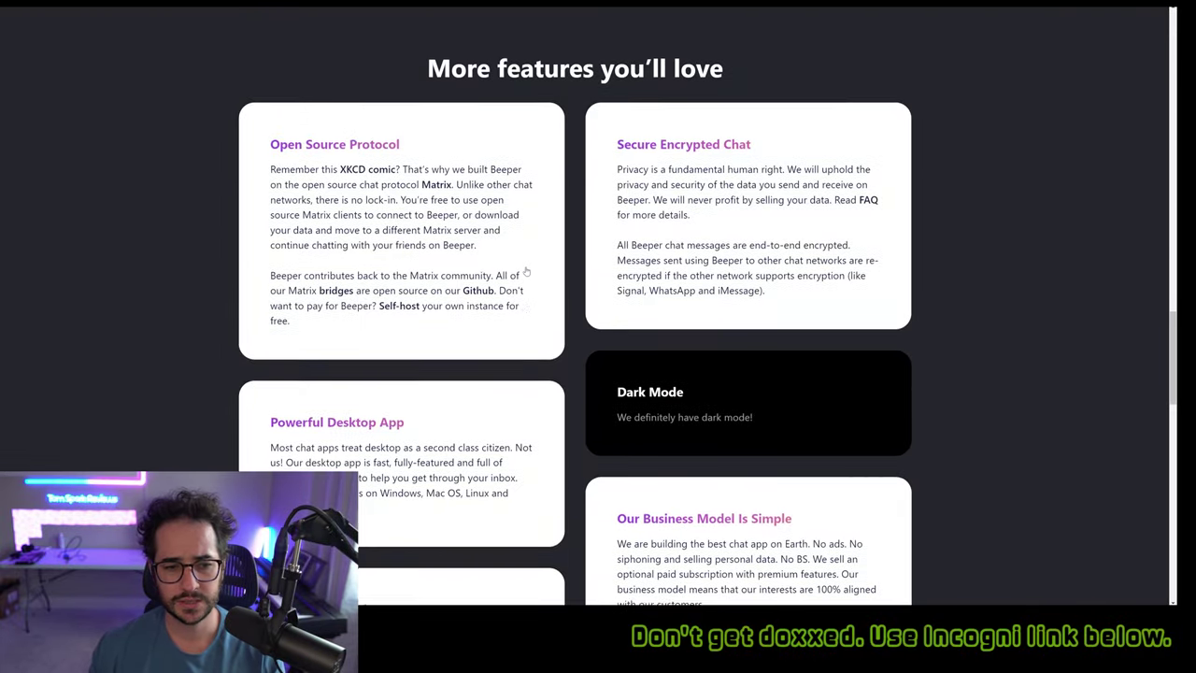
pyautogui.scroll(-2, 525, 272)
pyautogui.scroll(2, 525, 271)
pyautogui.scroll(-1, 526, 272)
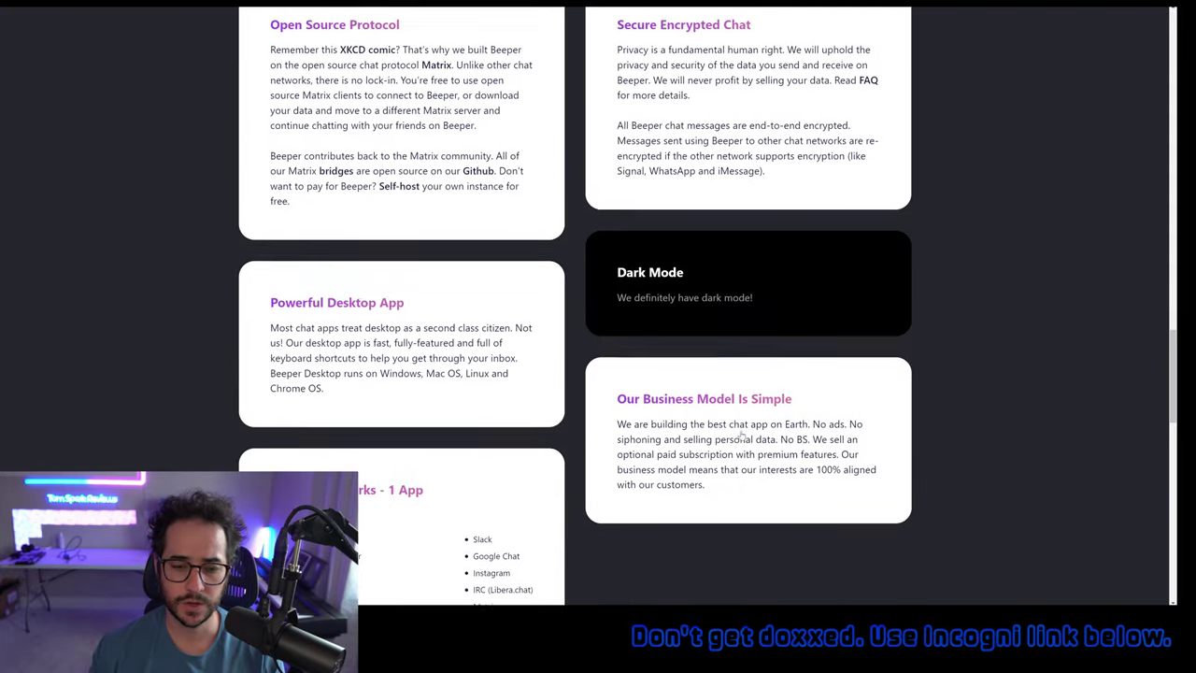
pyautogui.scroll(-1, 741, 435)
# Select and deselect the 'Our Business Model Is Simple' paragraph, then scroll back to the top
pyautogui.moveTo(717, 467); pyautogui.dragTo(601, 389)
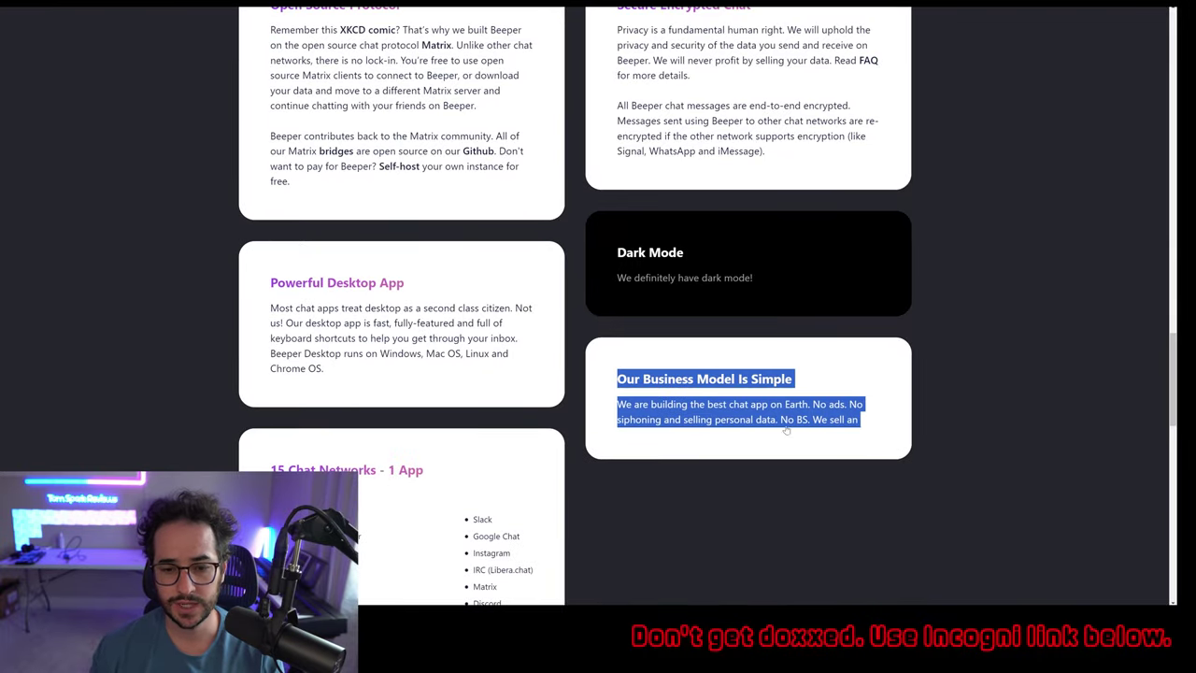
pyautogui.click(930, 429)
pyautogui.scroll(1, 611, 390)
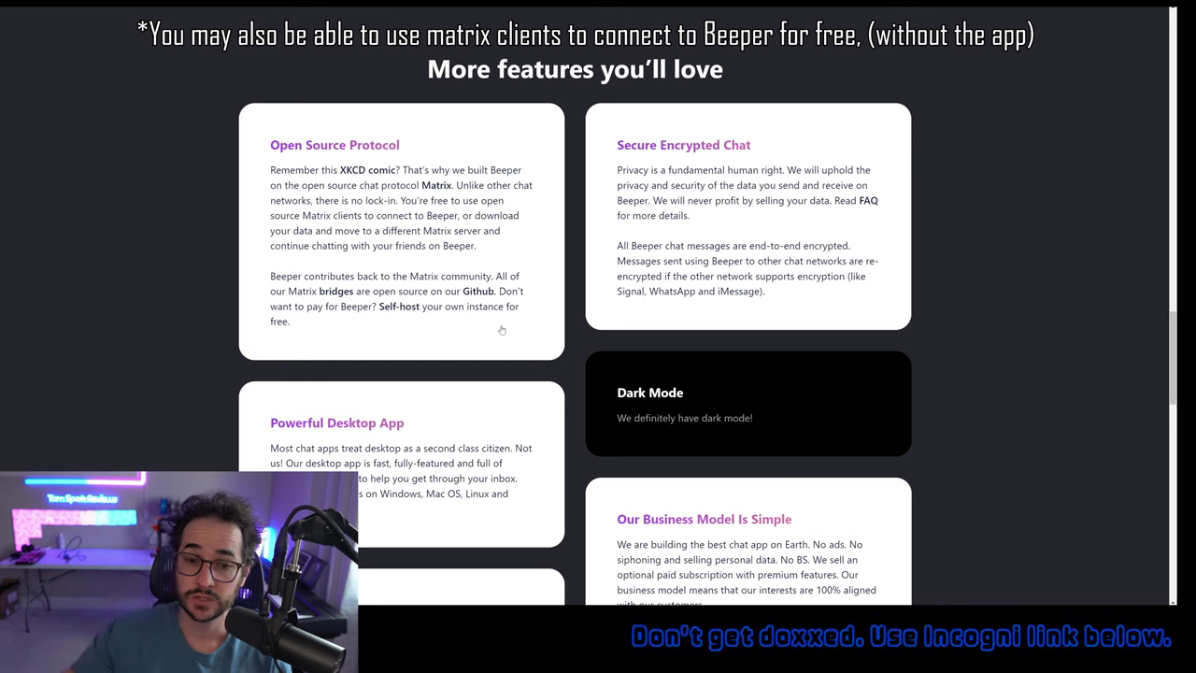
pyautogui.scroll(10, 716, 163)
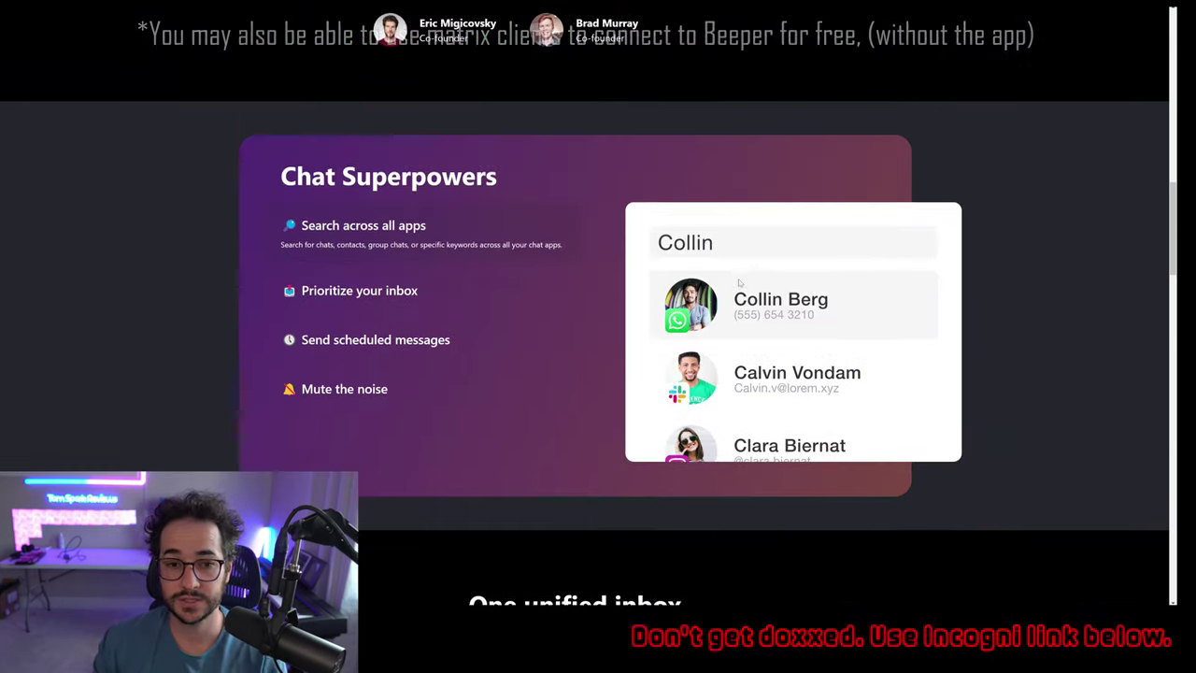
pyautogui.scroll(8, 704, 227)
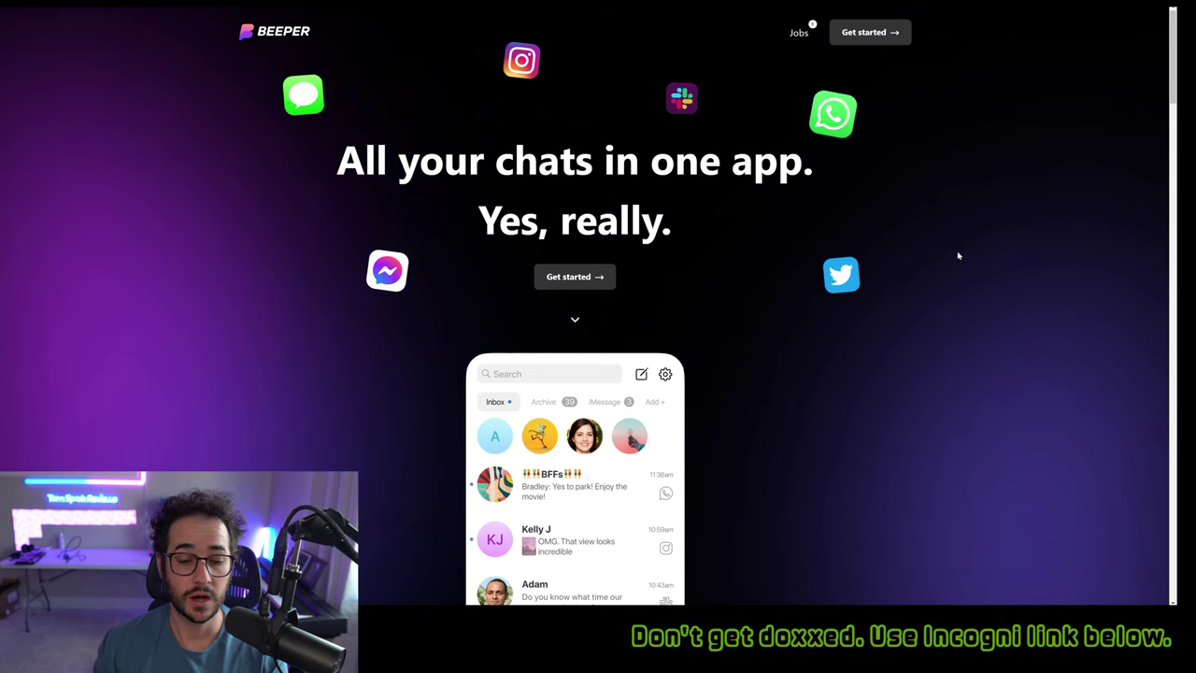
# Scroll the Beeper homepage down to the Get Beeper section and the Company, App and Legal footer links
pyautogui.scroll(-15, 923, 268)
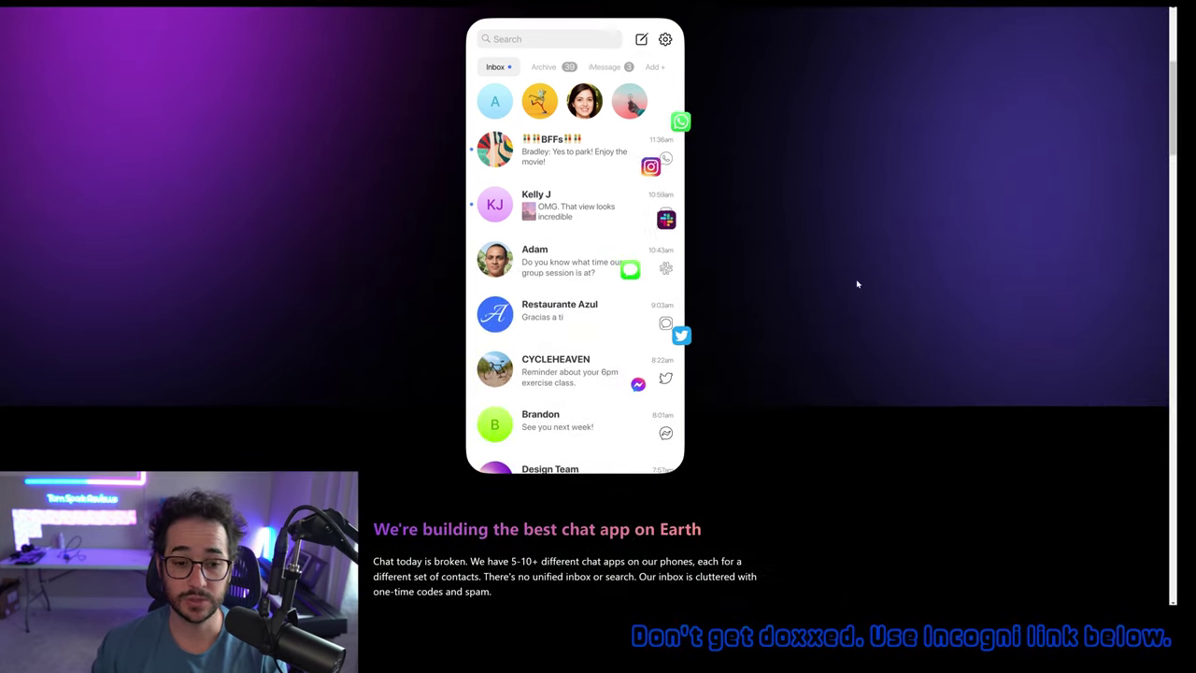
pyautogui.scroll(-5, 851, 276)
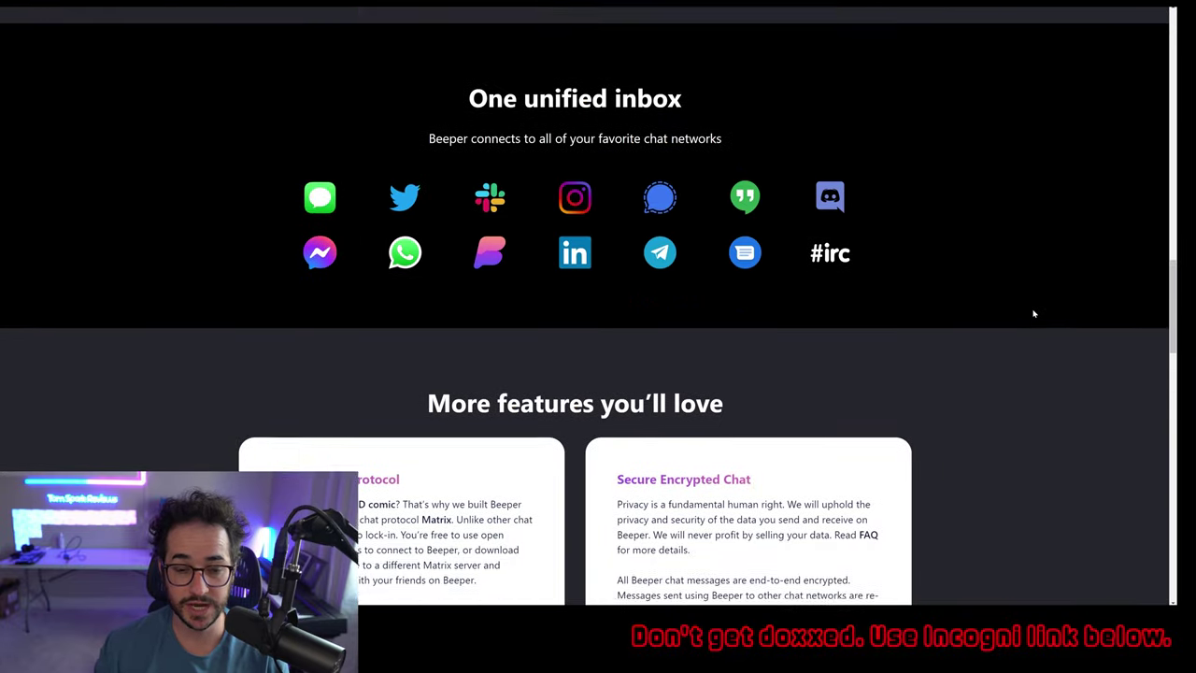
pyautogui.scroll(2, 1033, 312)
pyautogui.scroll(-3, 1033, 312)
pyautogui.scroll(-3, 1022, 314)
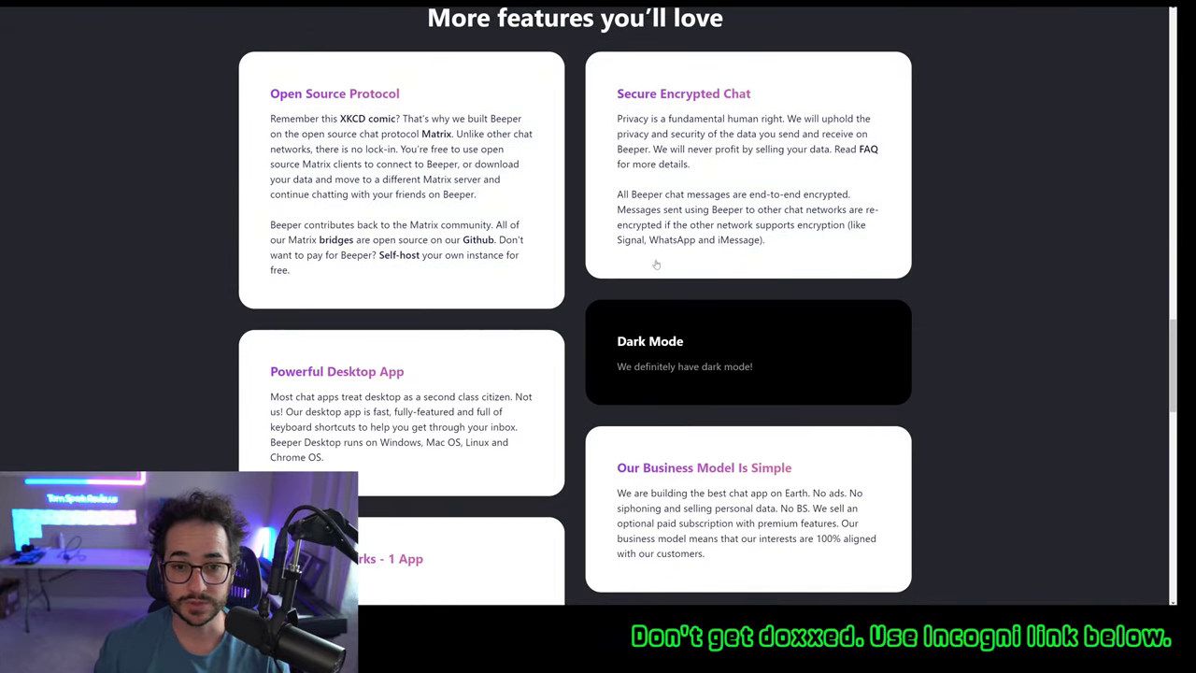
pyautogui.scroll(-3, 979, 246)
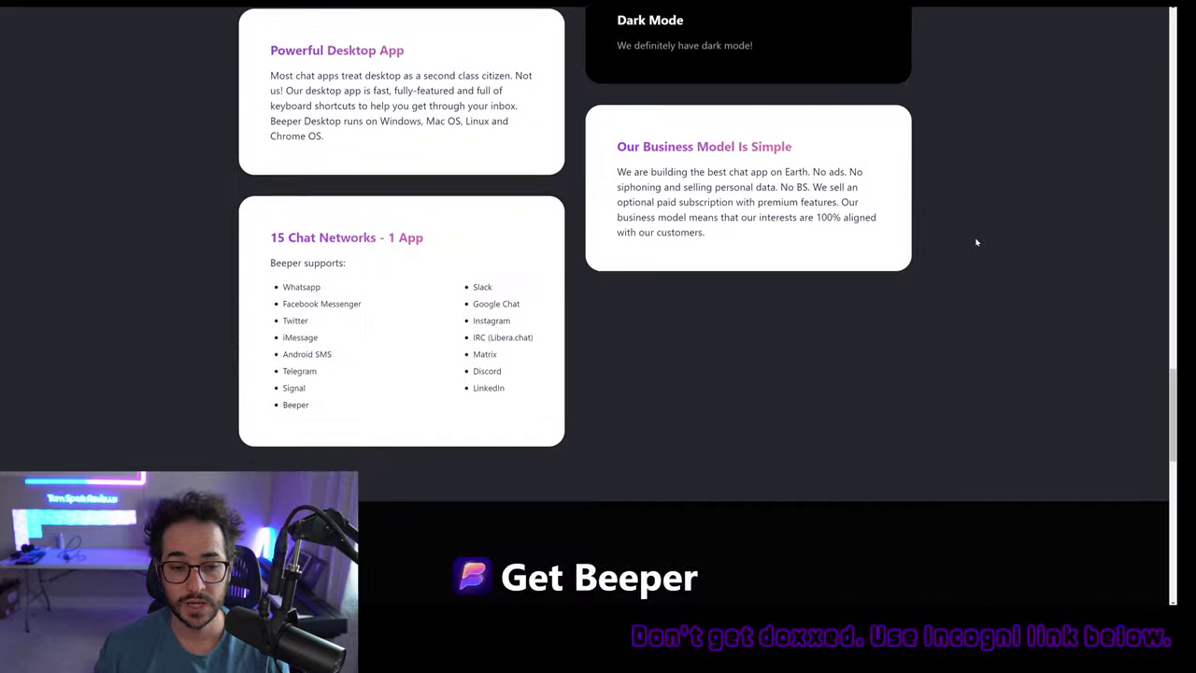
pyautogui.scroll(-3, 971, 240)
pyautogui.scroll(-4, 974, 241)
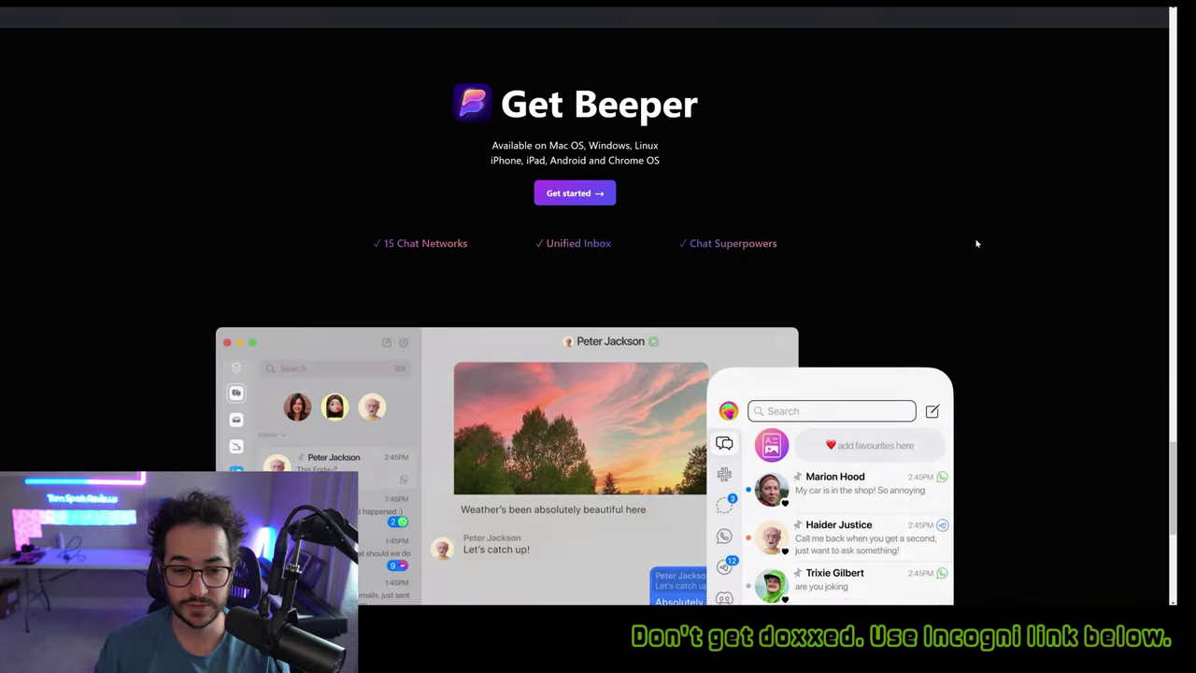
pyautogui.scroll(-5, 976, 243)
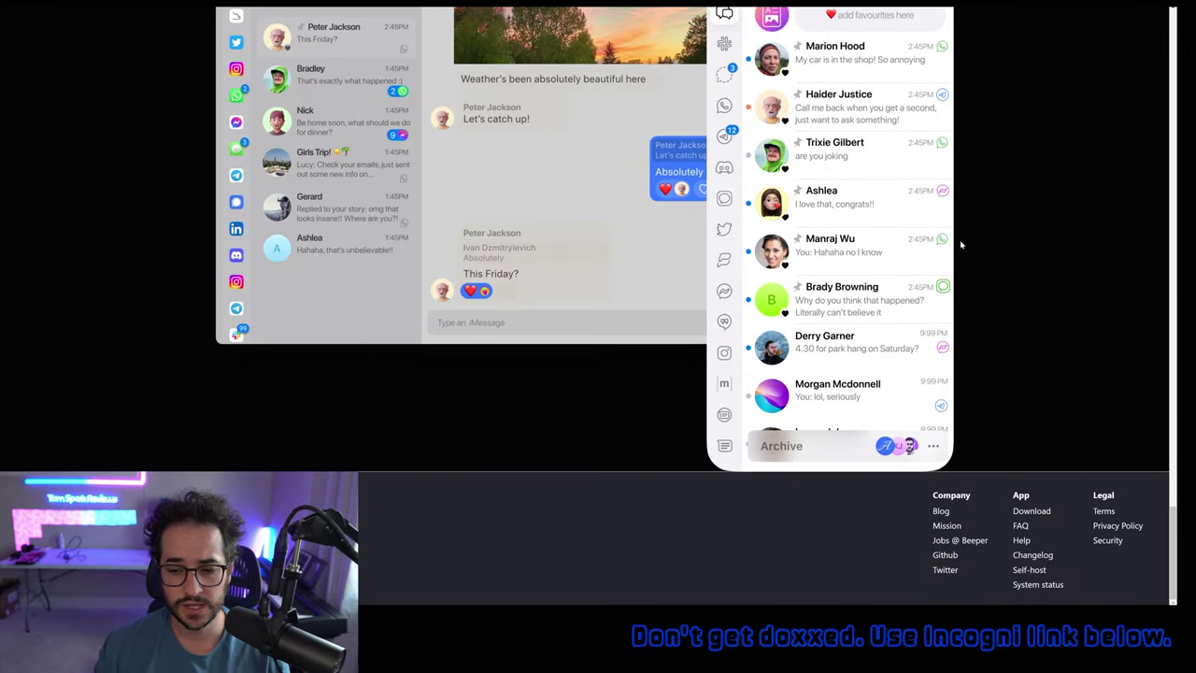